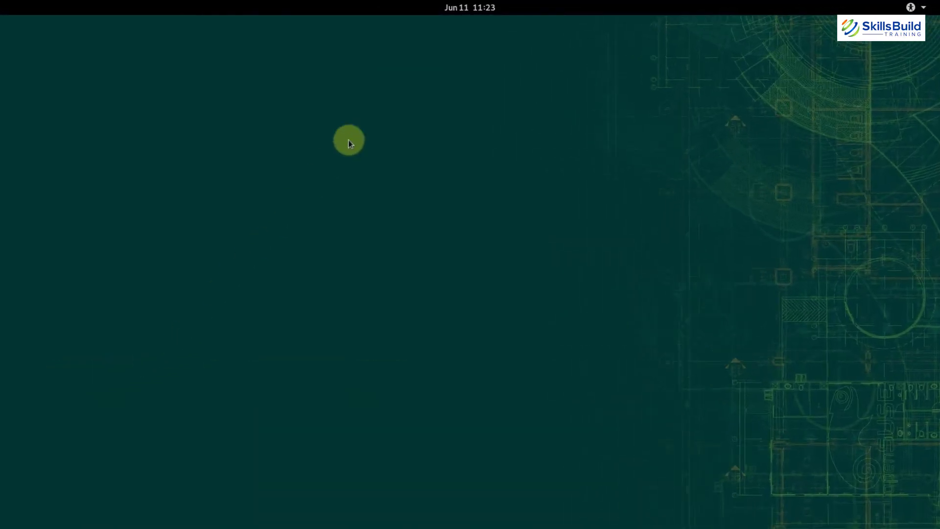
- Dismiss the Software Updates Available notification and close the notification and calendar panel
{"action": "left_click", "coordinate": [461, 6]}
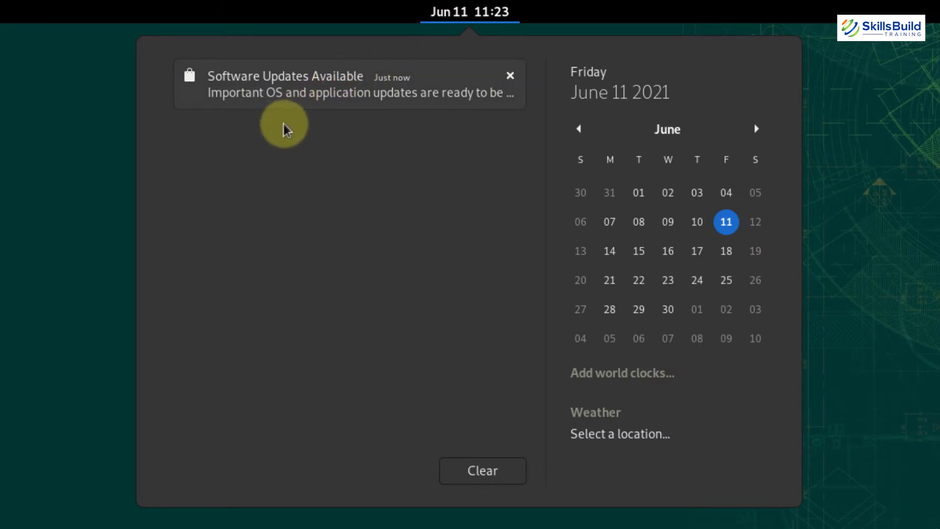
{"action": "left_click", "coordinate": [510, 75]}
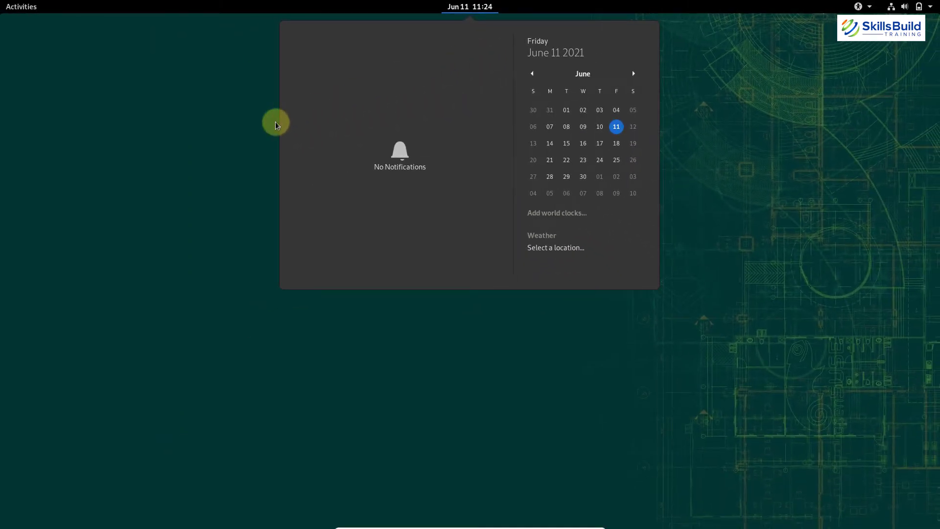
{"action": "left_click", "coordinate": [276, 122]}
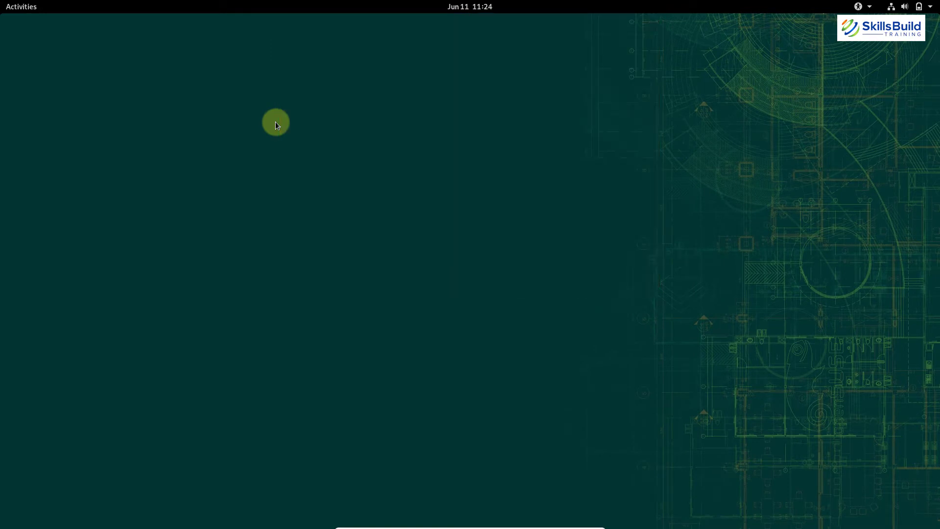
- Search the installed applications for "termi" and launch Terminal
{"action": "left_click", "coordinate": [30, 8]}
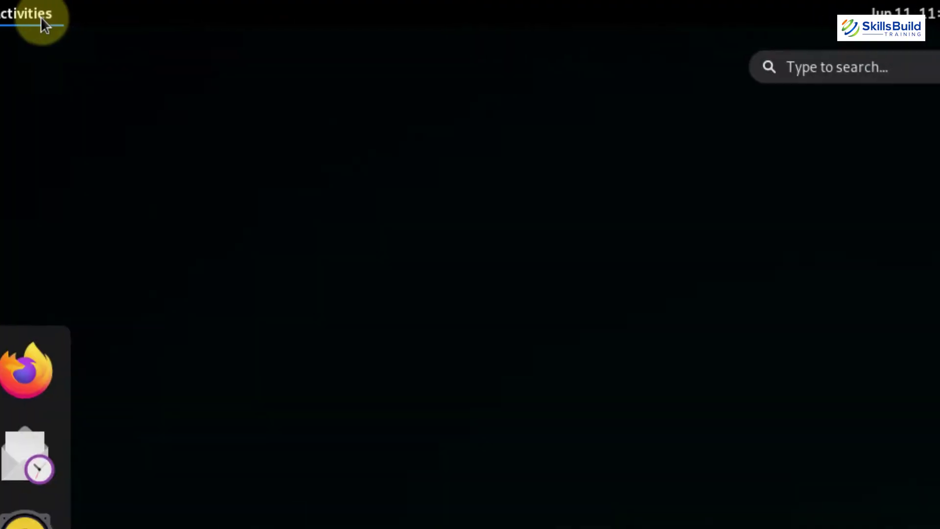
{"action": "type", "text": "t"}
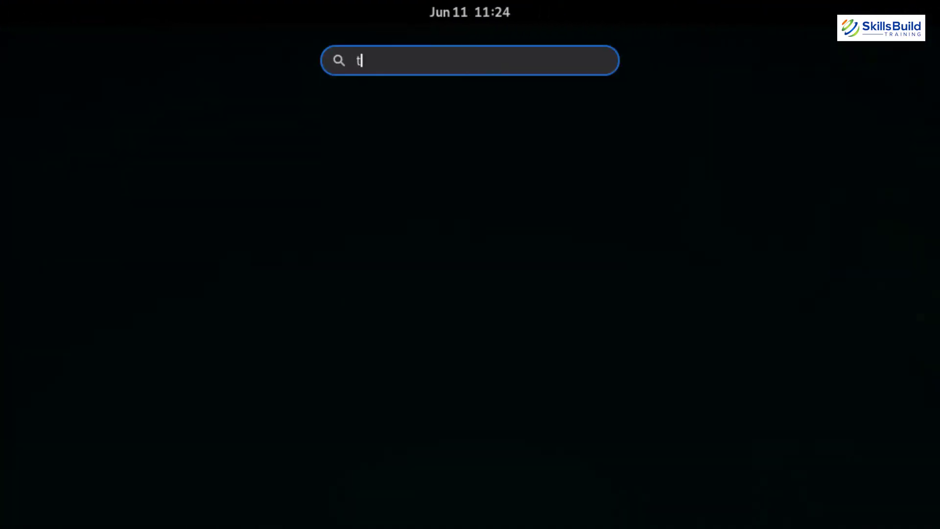
{"action": "type", "text": "ermi"}
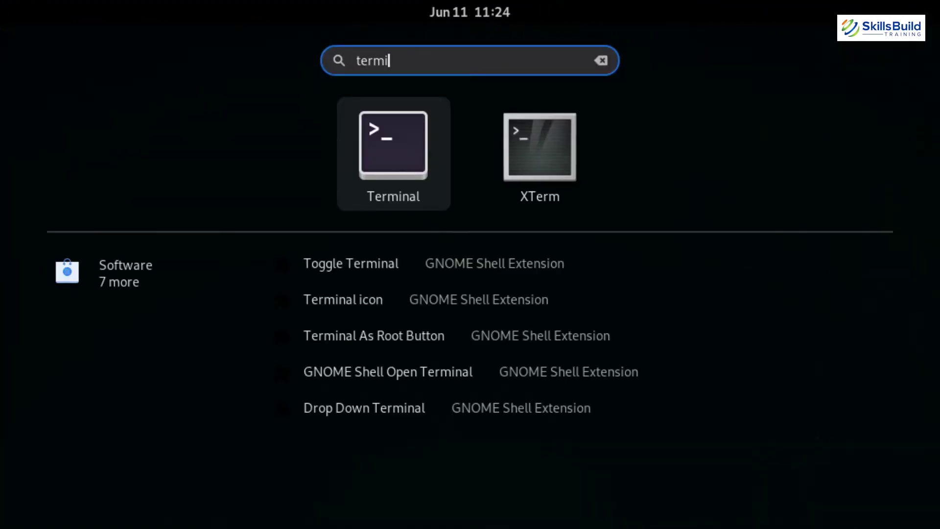
{"action": "key", "text": "Return"}
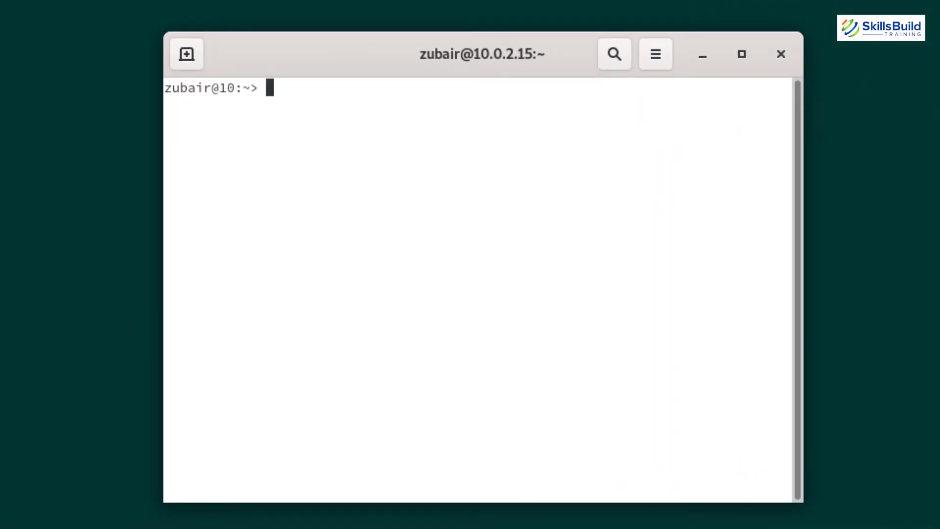
- Update all system packages with "sudo zypper update", authenticating with the root password
{"action": "type", "text": "sudo zypp"}
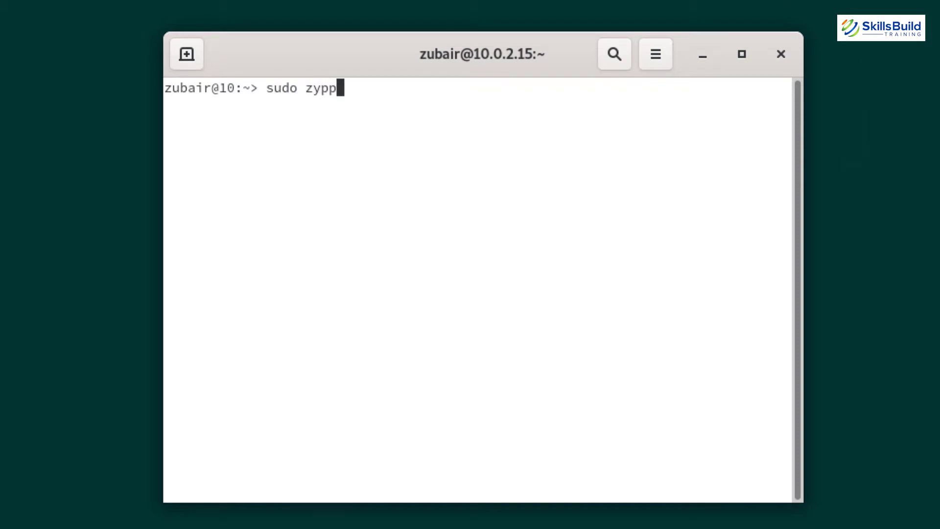
{"action": "type", "text": "er update"}
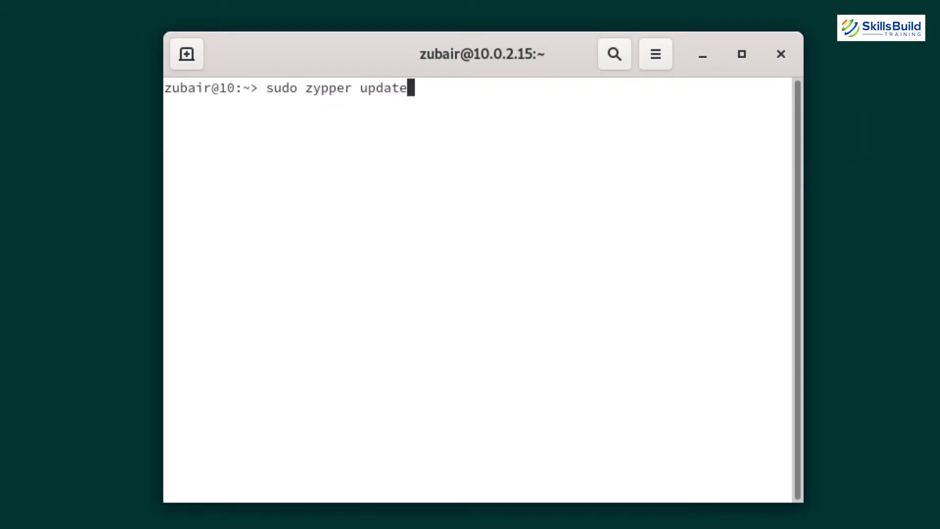
{"action": "key", "text": "Return"}
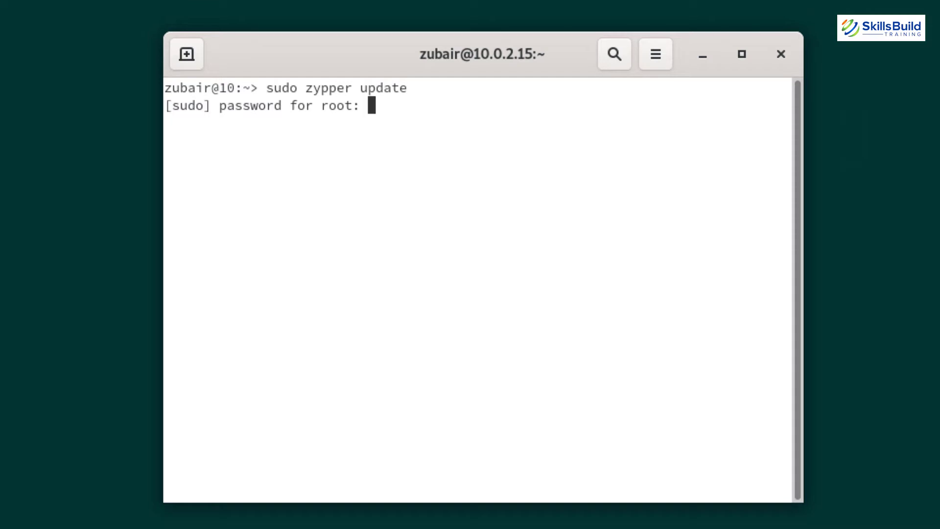
{"action": "key", "text": "Return"}
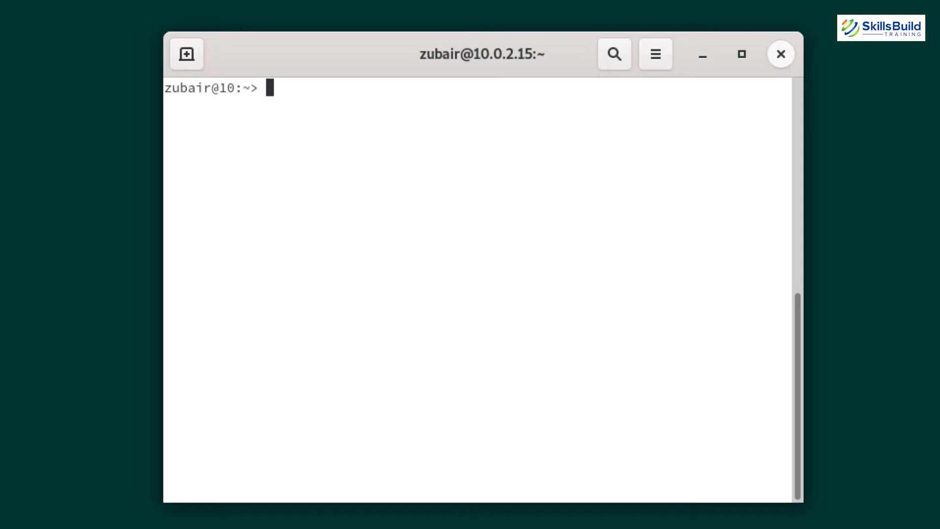
- Install the power management packages with "sudo zypper install tlp tlp-rdw" and check the notice about tlp-rdw's version in the output
{"action": "type", "text": "sudo "}
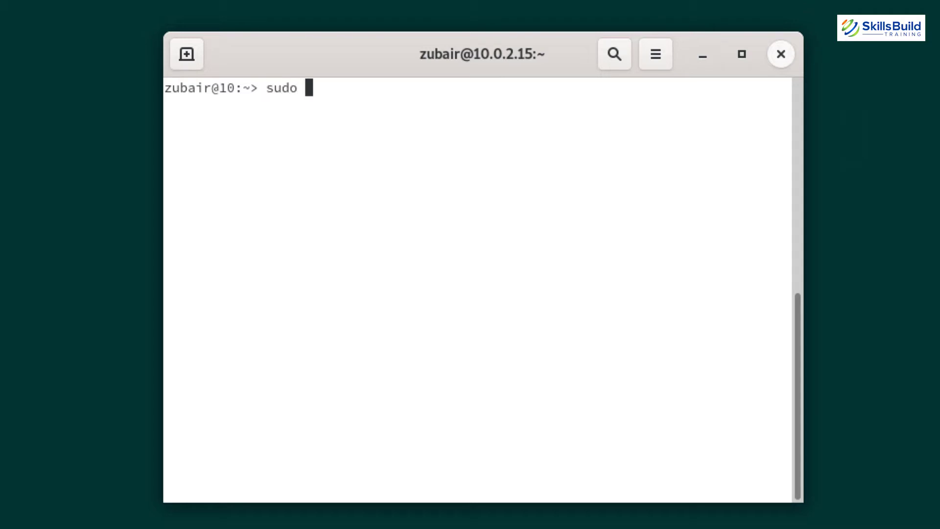
{"action": "type", "text": "zypper "}
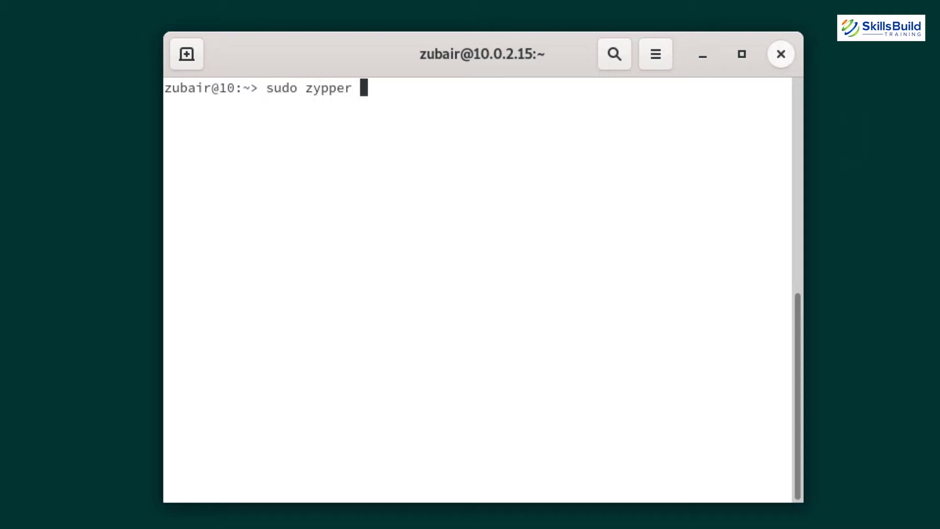
{"action": "type", "text": "install "}
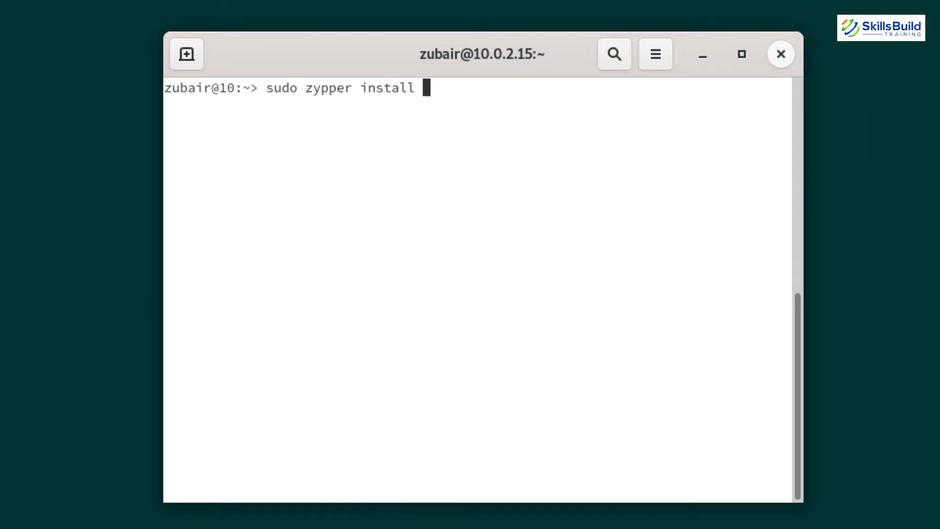
{"action": "type", "text": "tlp tlp-r"}
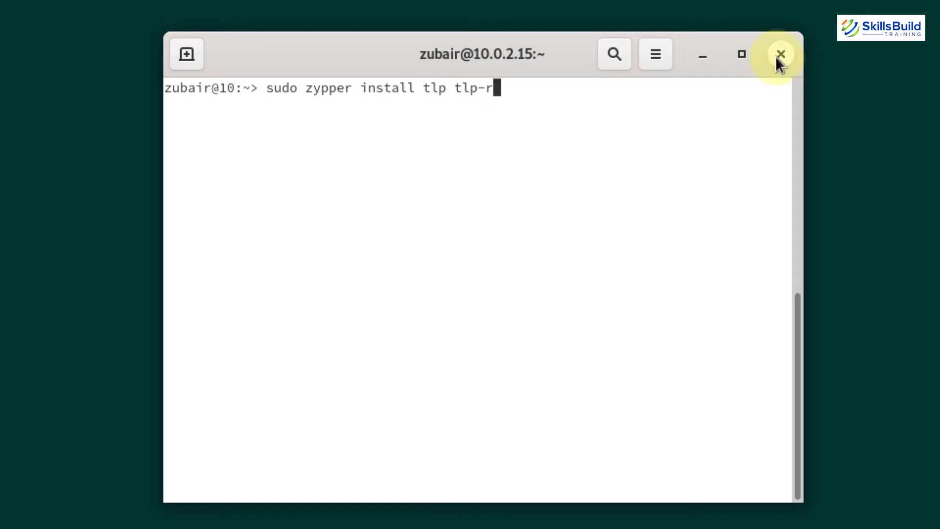
{"action": "type", "text": "dw"}
{"action": "key", "text": "Return"}
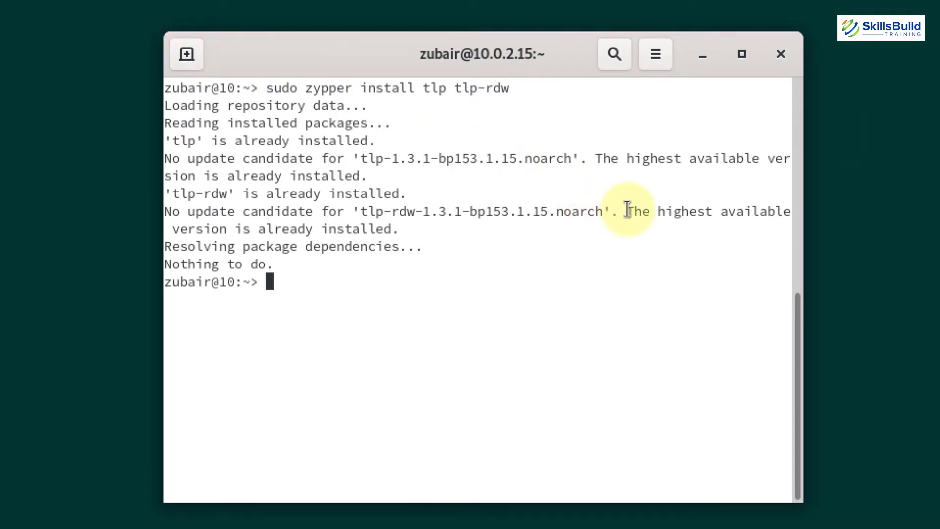
{"action": "left_click_drag", "start_coordinate": [627, 211], "coordinate": [399, 230]}
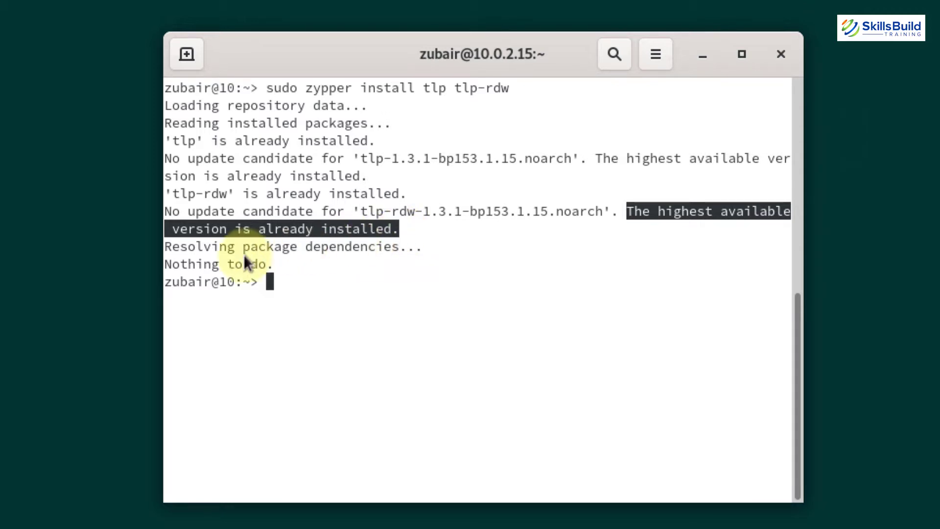
{"action": "left_click", "coordinate": [171, 265]}
- Enable the TLP service with "sudo systemctl enable tlp"
{"action": "type", "text": "sudo"}
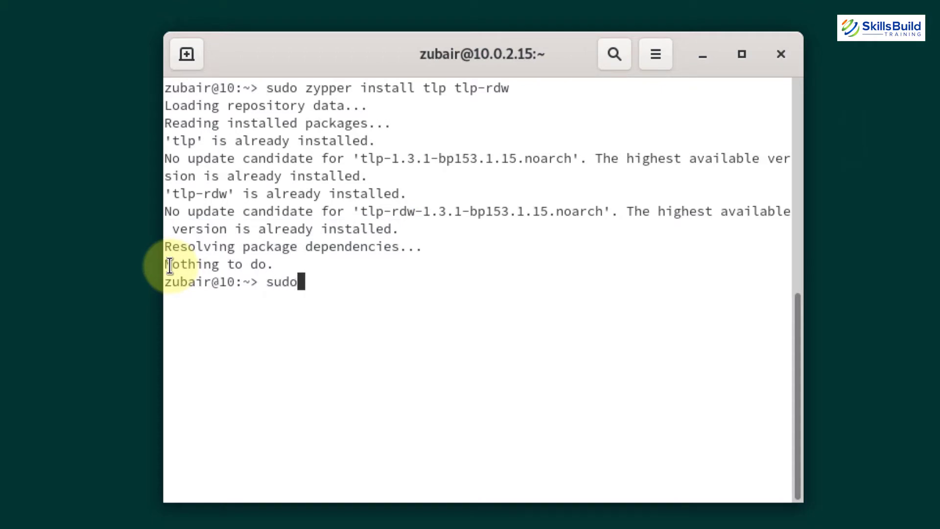
{"action": "type", "text": " system"}
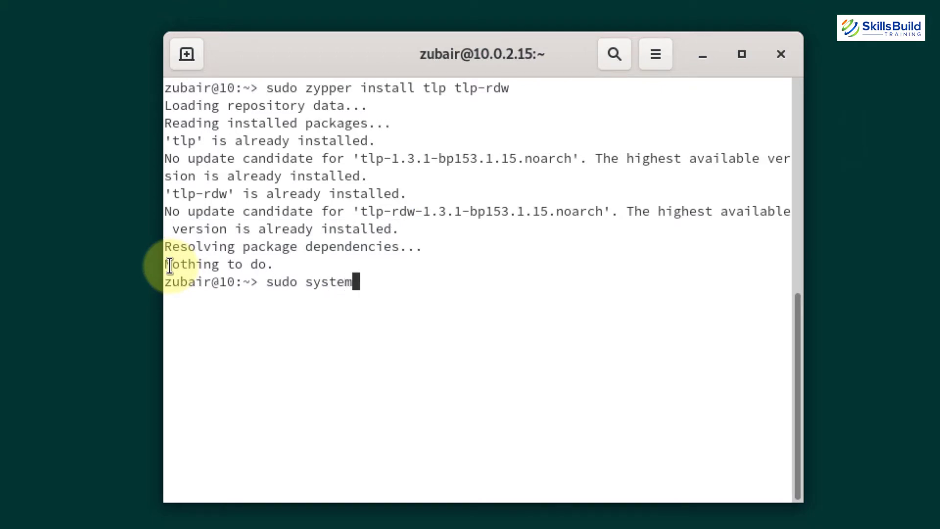
{"action": "type", "text": "ctl enable"}
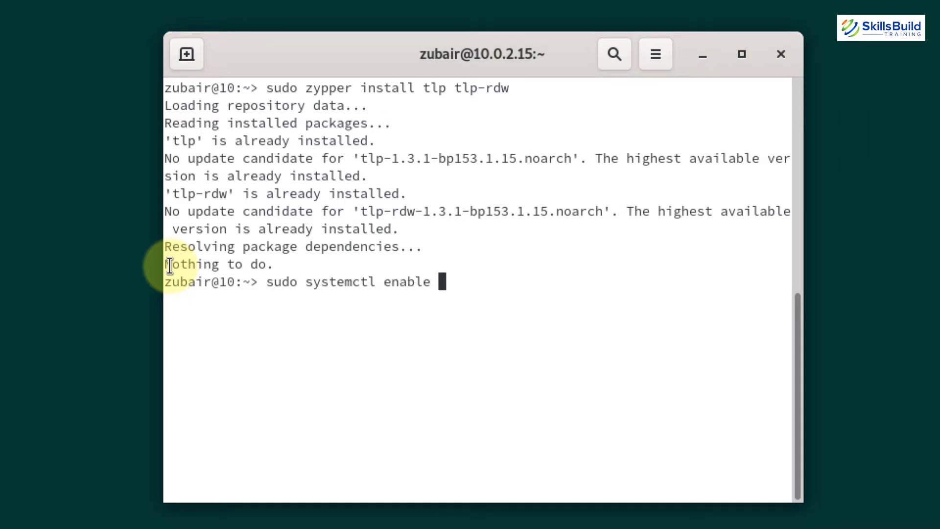
{"action": "type", "text": " tlp"}
{"action": "key", "text": "Return"}
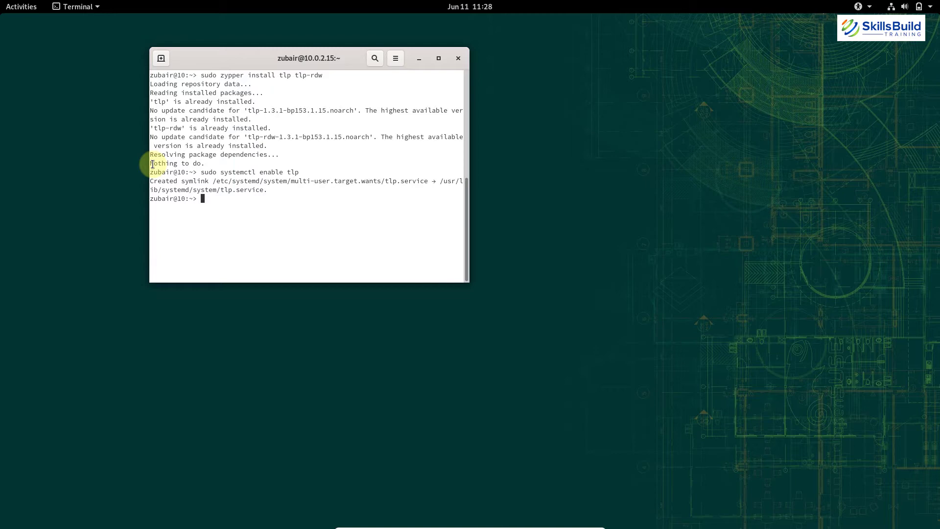
- Search the applications for "snapshot" and open YaST Filesystem Snapshots, authenticating with the root password
{"action": "key", "text": "super"}
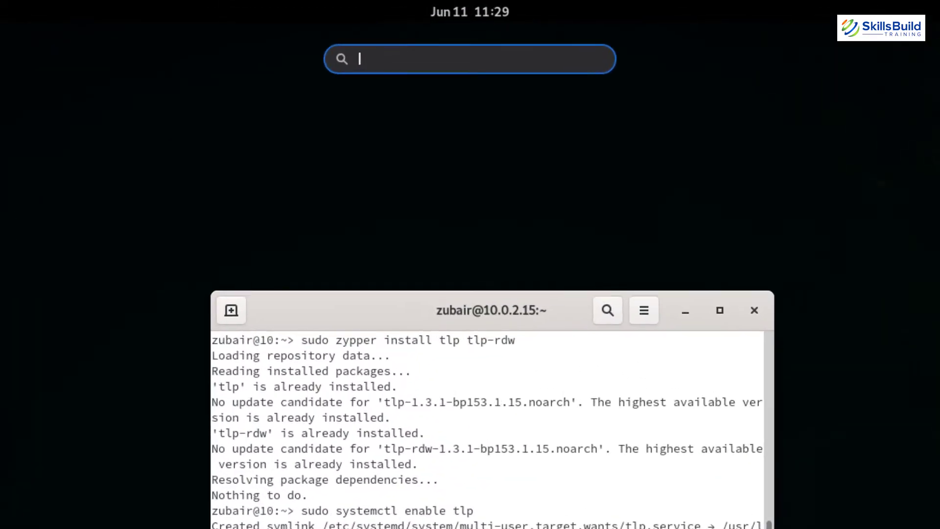
{"action": "type", "text": "snapshot"}
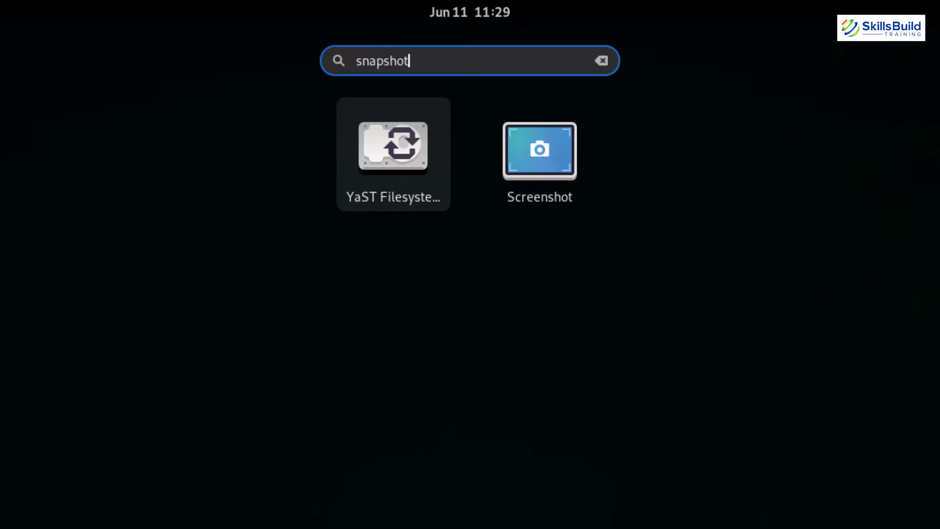
{"action": "left_click", "coordinate": [384, 149]}
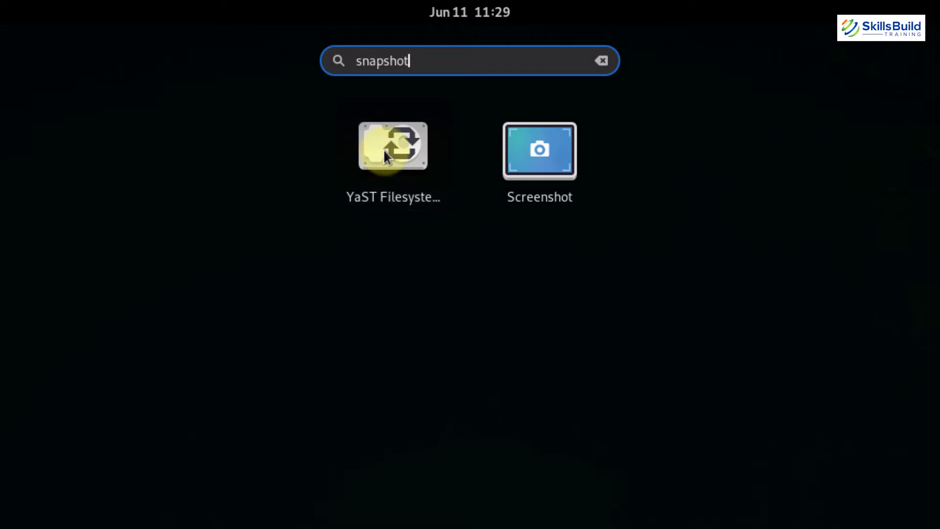
{"action": "type", "text": "••"}
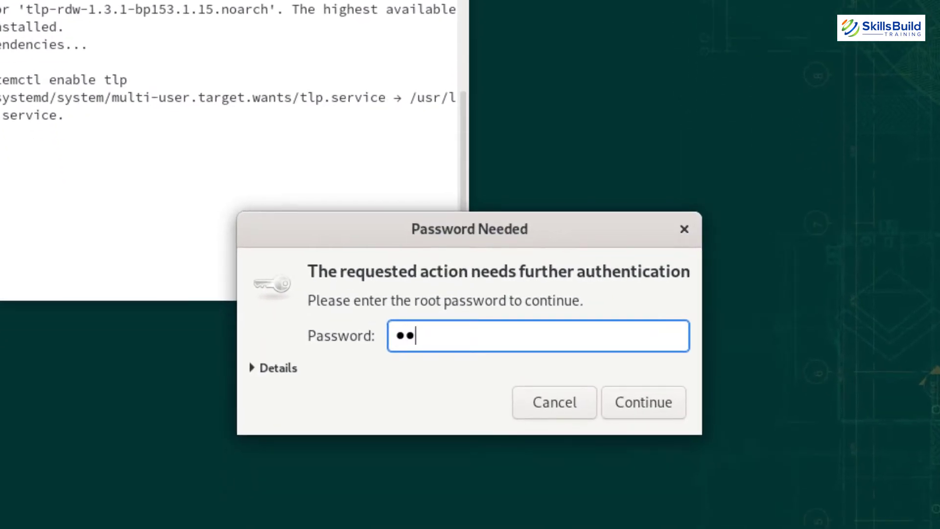
{"action": "type", "text": "•••"}
{"action": "key", "text": "Return"}
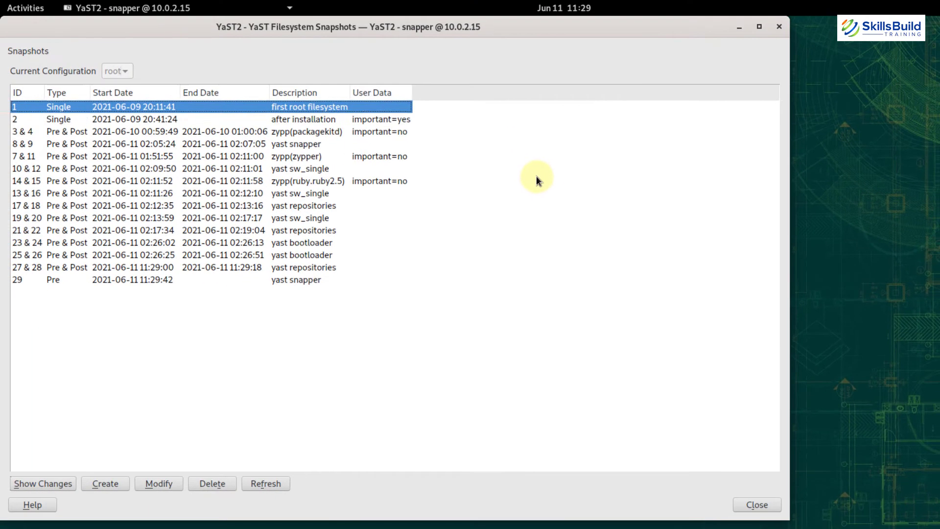
- Go through the list of existing filesystem snapshots from the first entry to the last
{"action": "key", "text": "Down"}
{"action": "key", "text": "Down"}
{"action": "key", "text": "Down"}
{"action": "key", "text": "Down"}
{"action": "key", "text": "Down"}
{"action": "key", "text": "Down"}
{"action": "key", "text": "Down"}
{"action": "key", "text": "Down"}
{"action": "key", "text": "Down"}
{"action": "key", "text": "Down"}
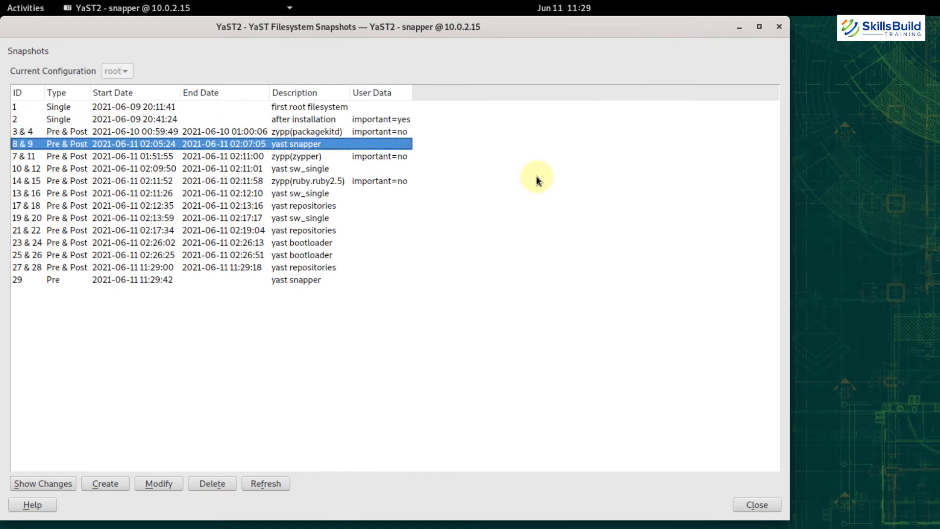
{"action": "key", "text": "Down"}
{"action": "key", "text": "Down"}
{"action": "key", "text": "Down"}
{"action": "key", "text": "Down"}
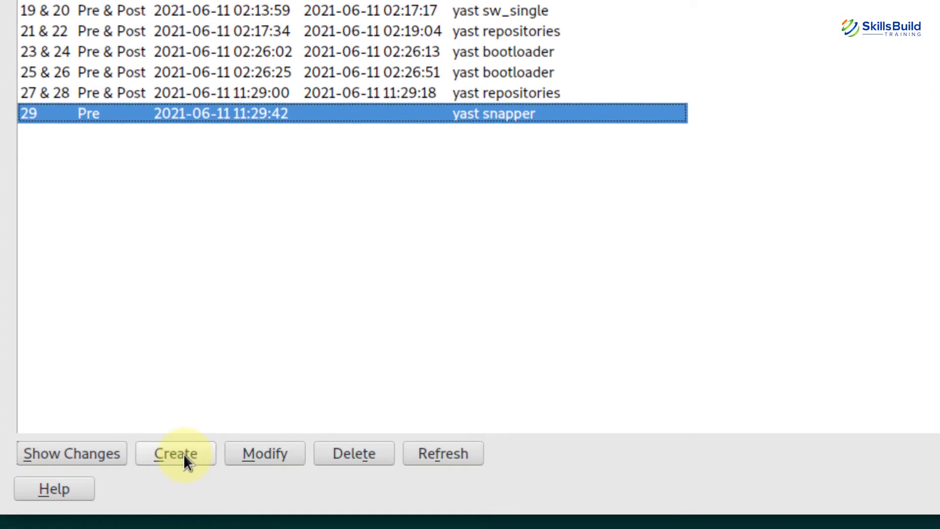
- Create a new single snapshot with the description "State after the update of system"
{"action": "left_click", "coordinate": [183, 453]}
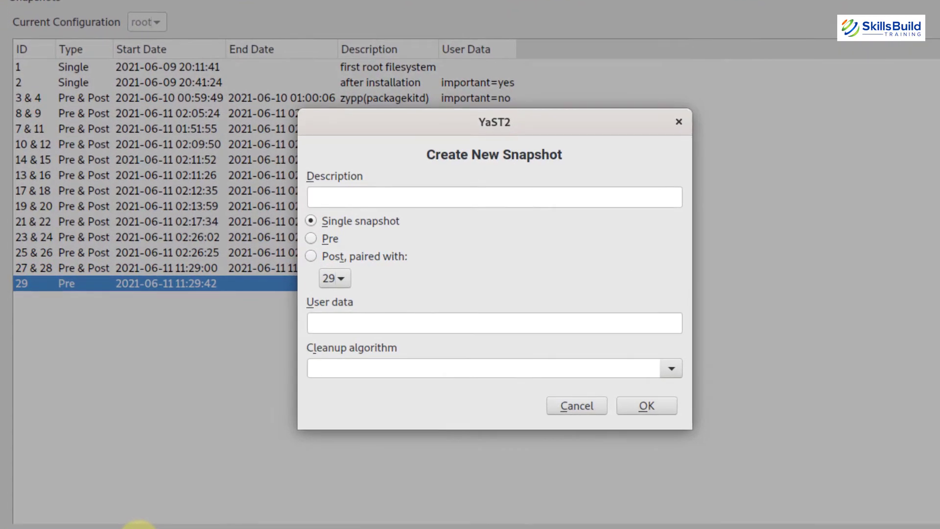
{"action": "type", "text": "State after the up"}
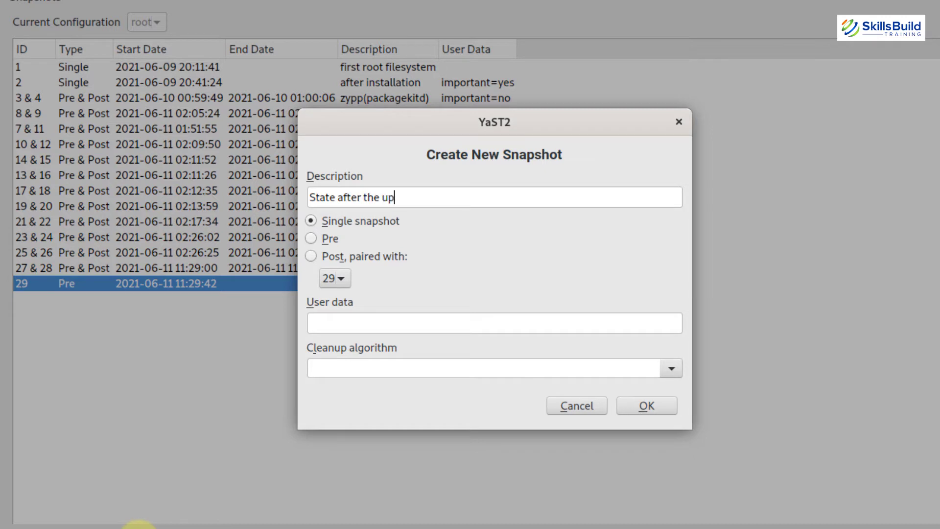
{"action": "type", "text": "date of system"}
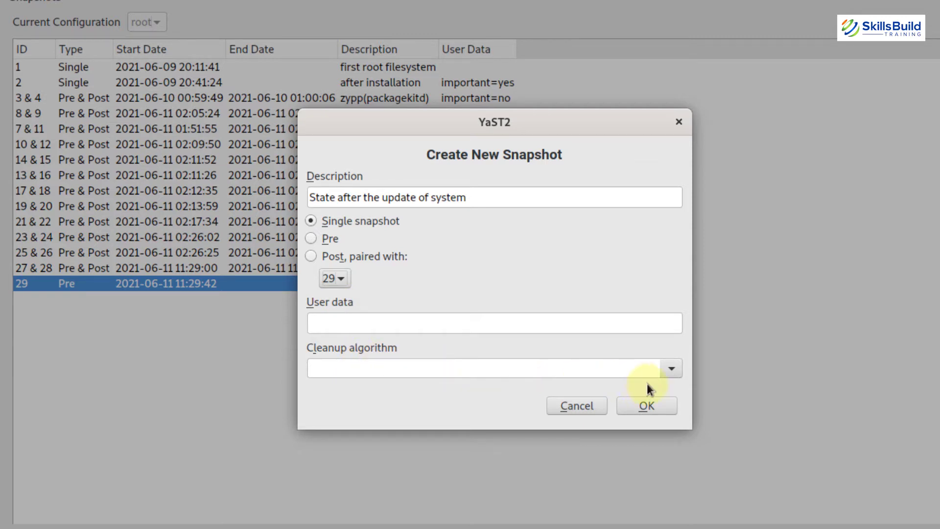
{"action": "left_click", "coordinate": [647, 405]}
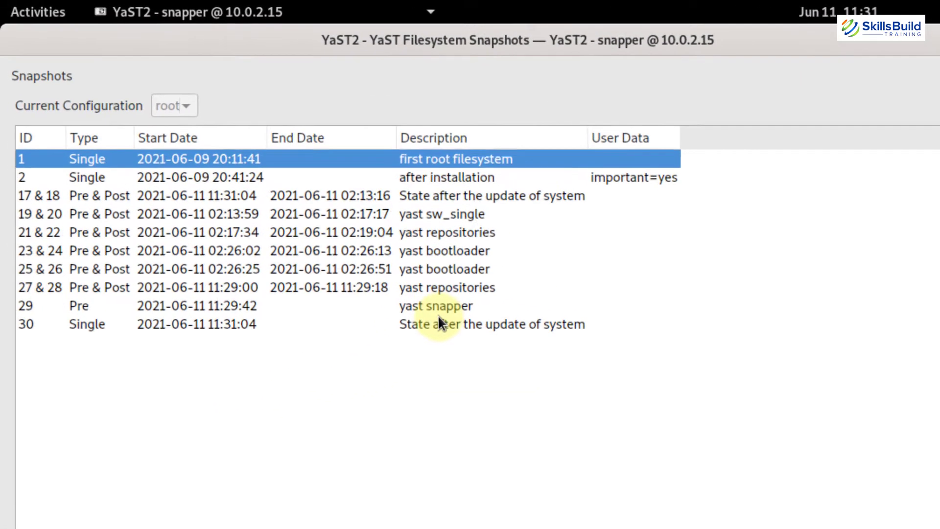
{"action": "left_click", "coordinate": [302, 220]}
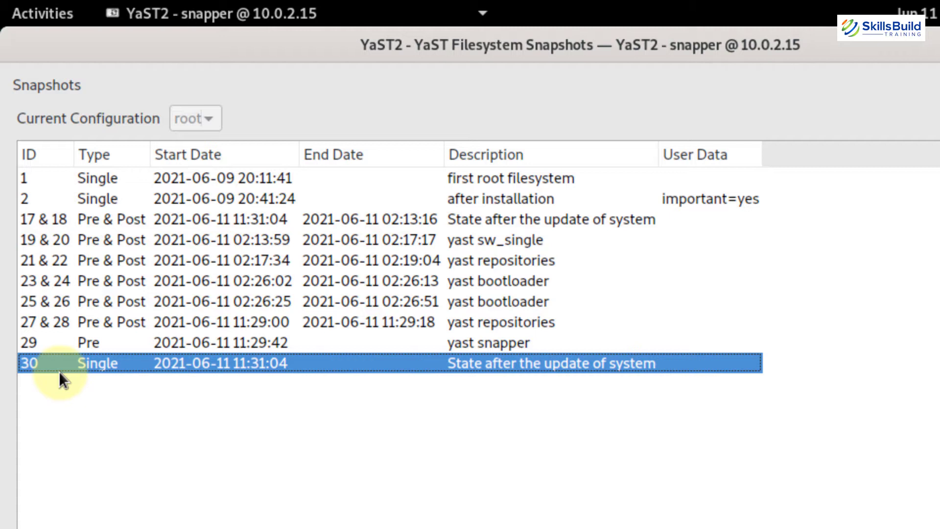
{"action": "key", "text": "Up"}
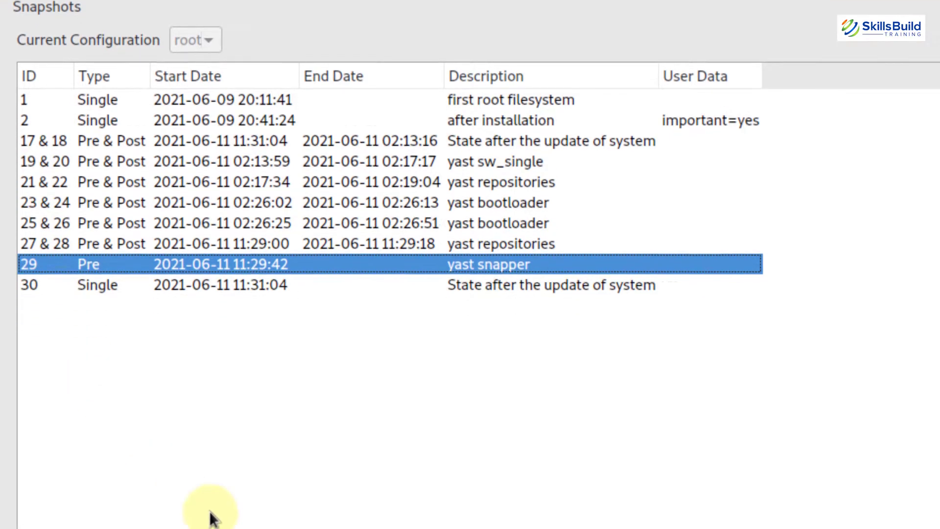
{"action": "left_click", "coordinate": [360, 455]}
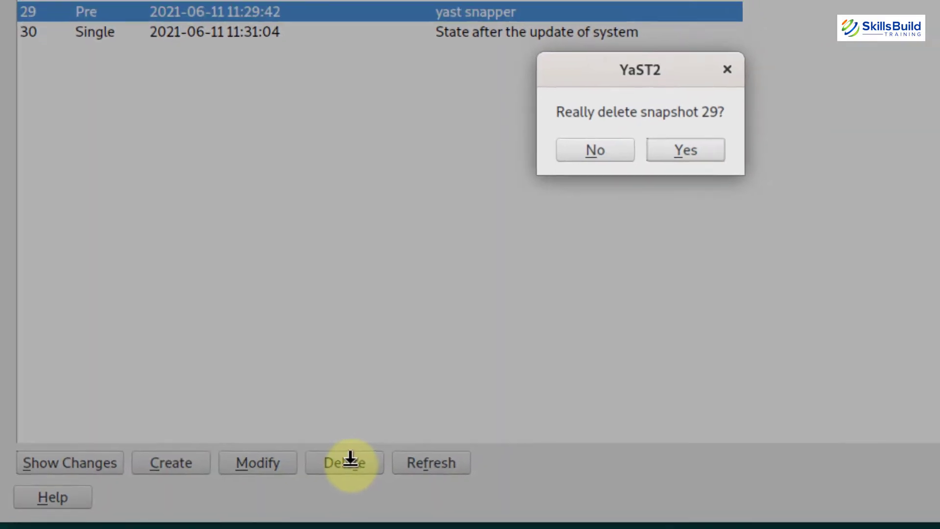
{"action": "left_click", "coordinate": [529, 298]}
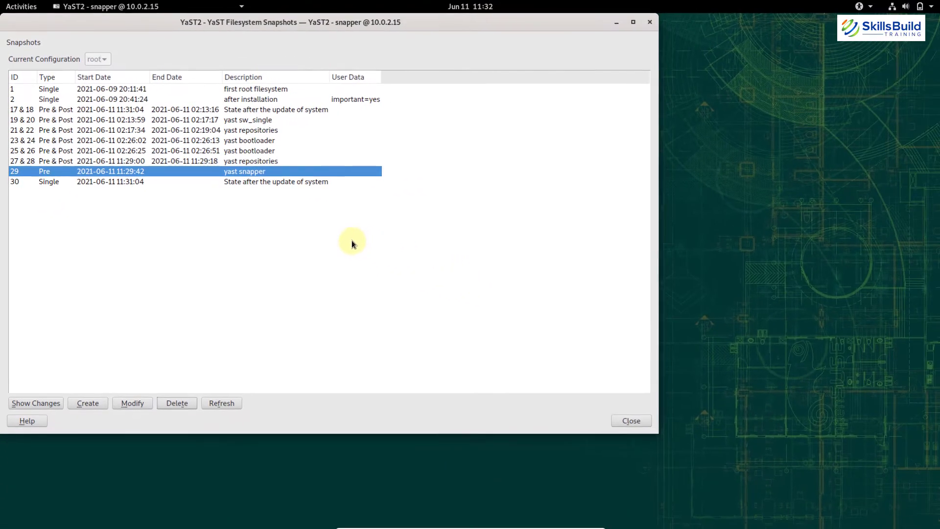
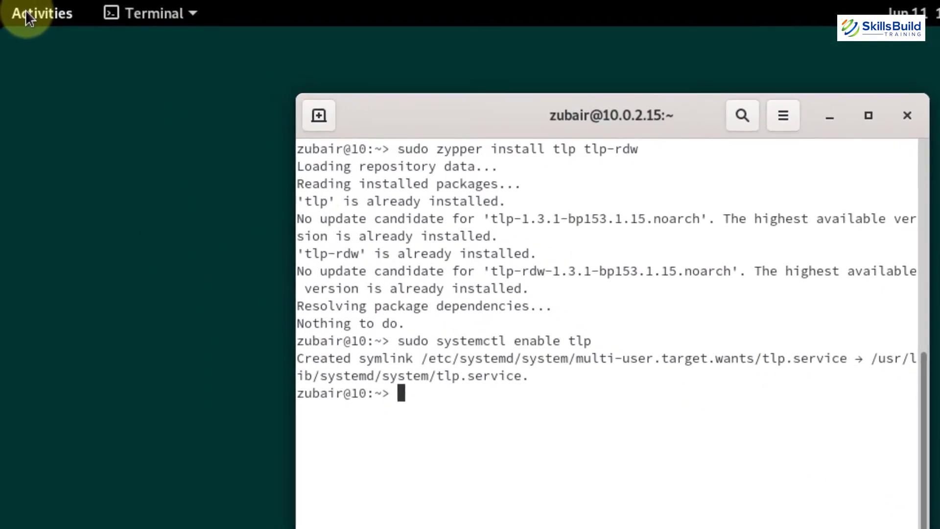
- Search the applications for "yast soft" and open YaST Software Management, authenticating with the root password
{"action": "left_click", "coordinate": [27, 13]}
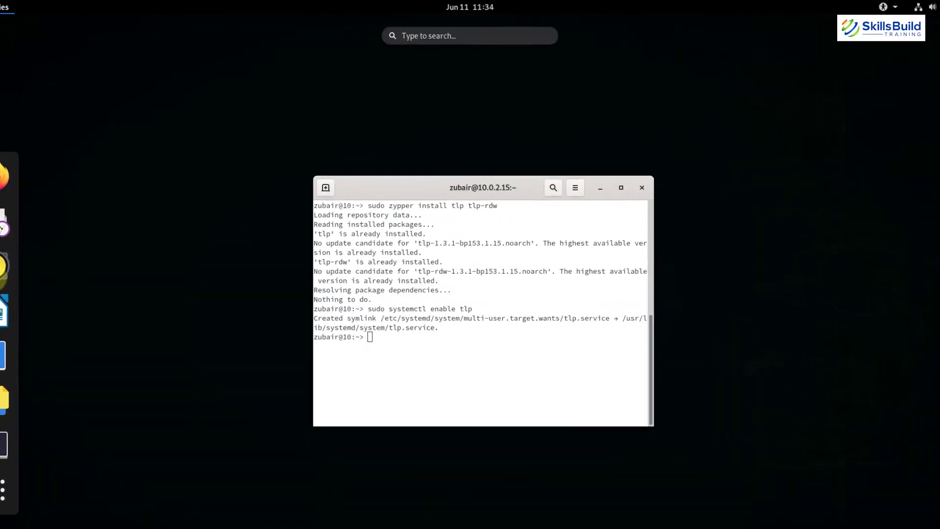
{"action": "type", "text": "yast soft"}
{"action": "left_click", "coordinate": [546, 147]}
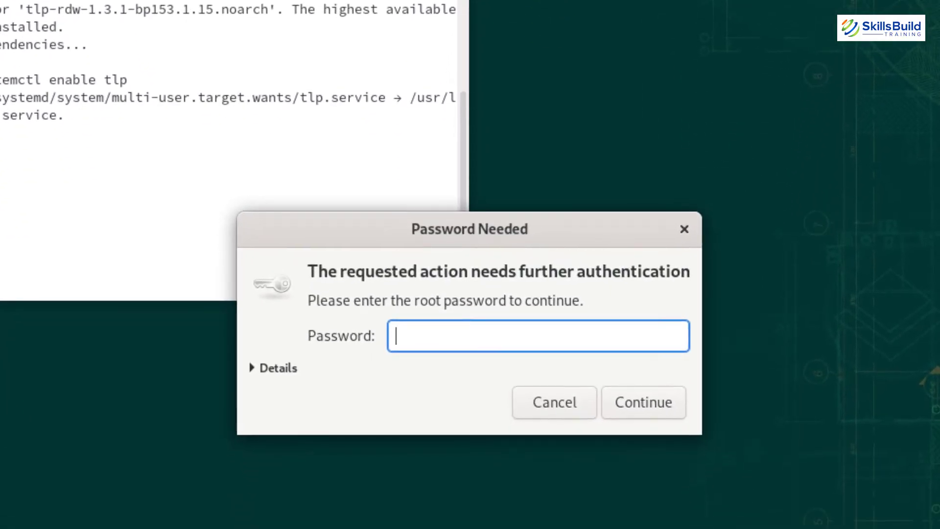
{"action": "type", "text": "******"}
{"action": "key", "text": "Return"}
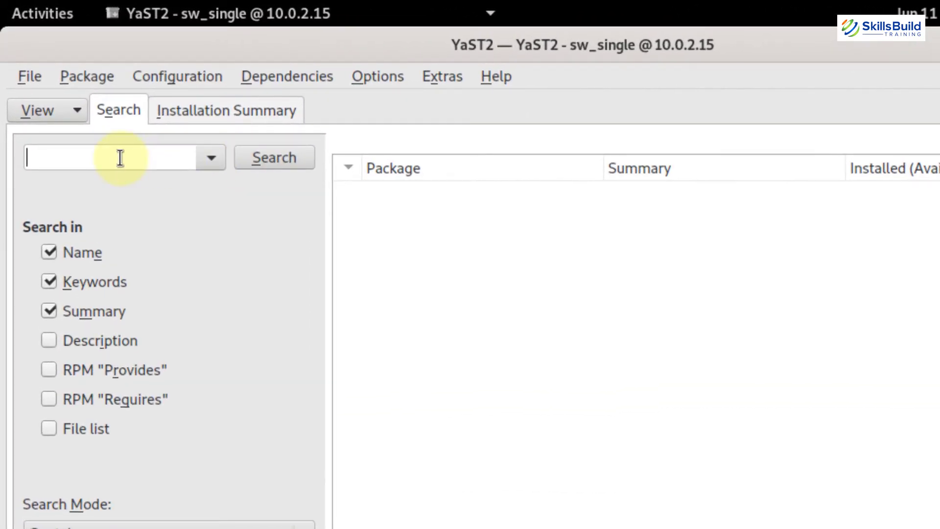
- Find the package fetchmsttfonts, mark it for installation and install it, accepting the automatic dependency changes
{"action": "type", "text": "fetchmsttfont"}
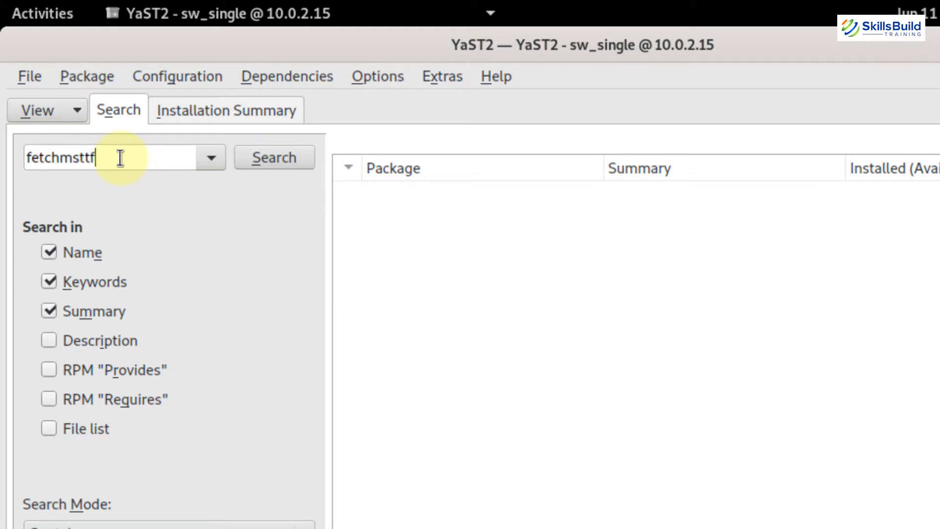
{"action": "key", "text": "Return"}
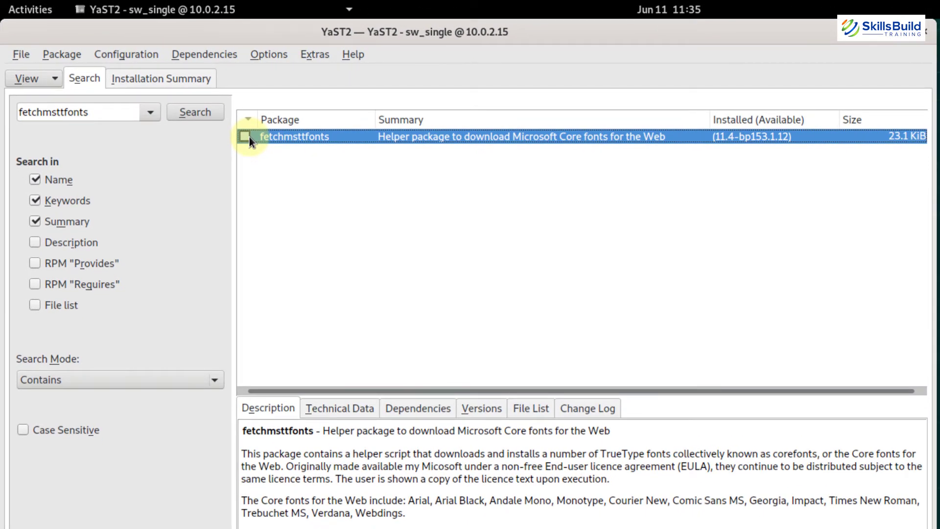
{"action": "right_click", "coordinate": [249, 137]}
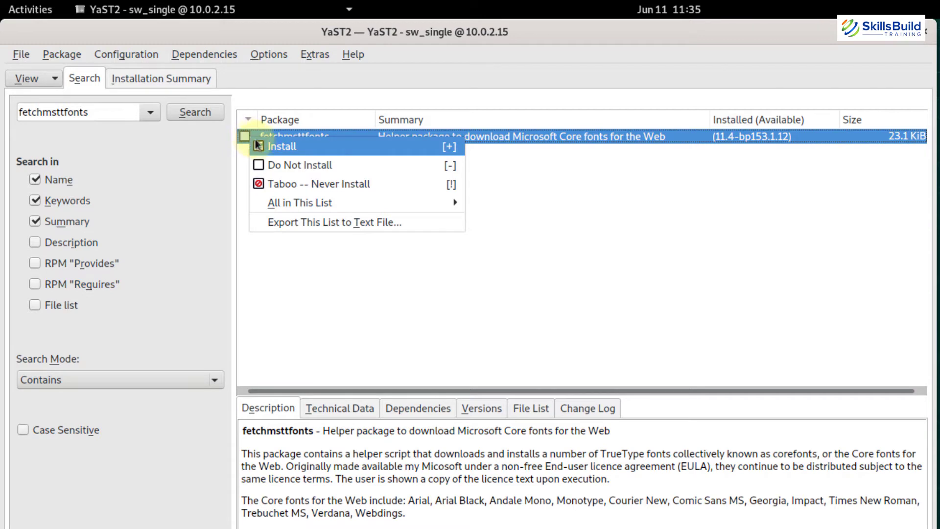
{"action": "left_click", "coordinate": [280, 148]}
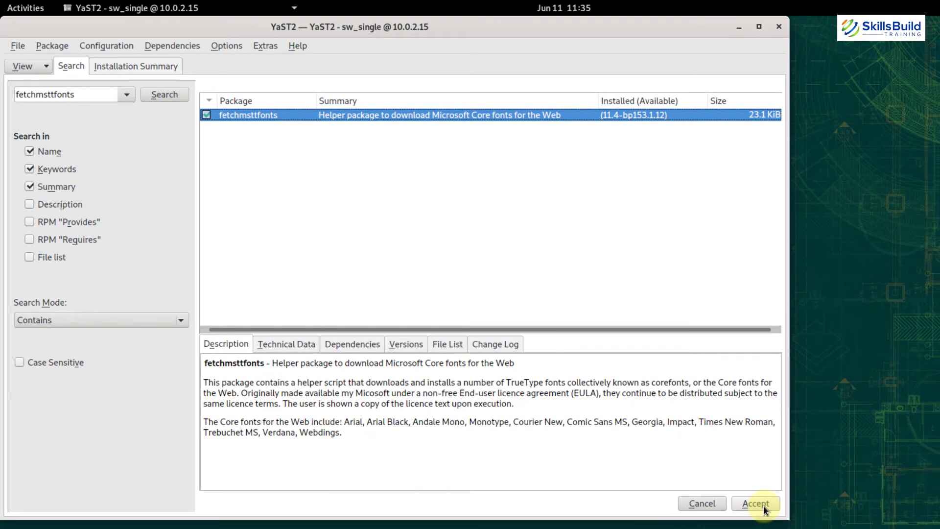
{"action": "left_click", "coordinate": [765, 507]}
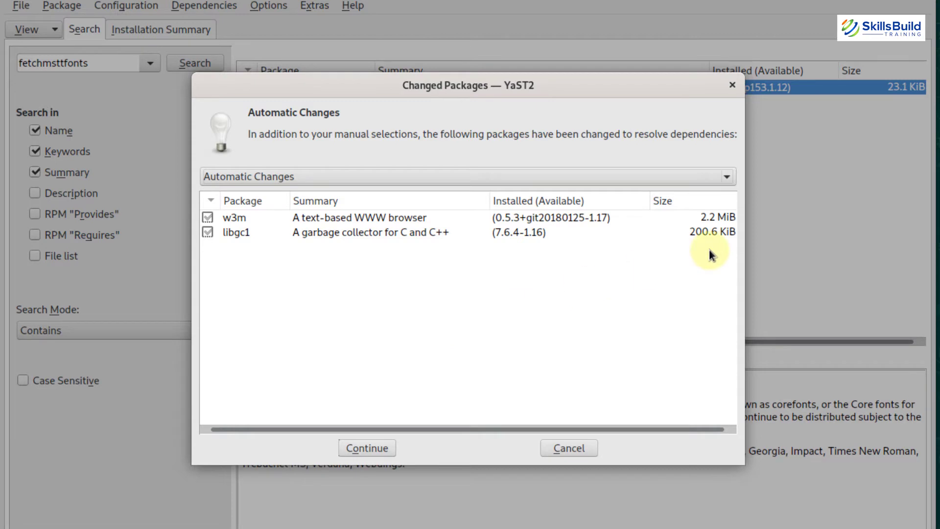
{"action": "left_click", "coordinate": [371, 449]}
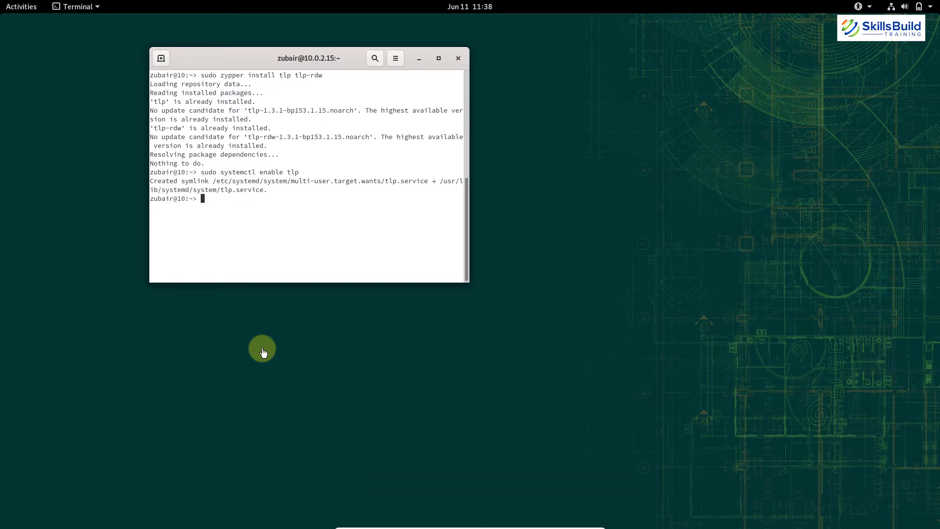
- Search the applications for "yast" and open YaST Software Repositories, authenticating with the root password
{"action": "key", "text": "super"}
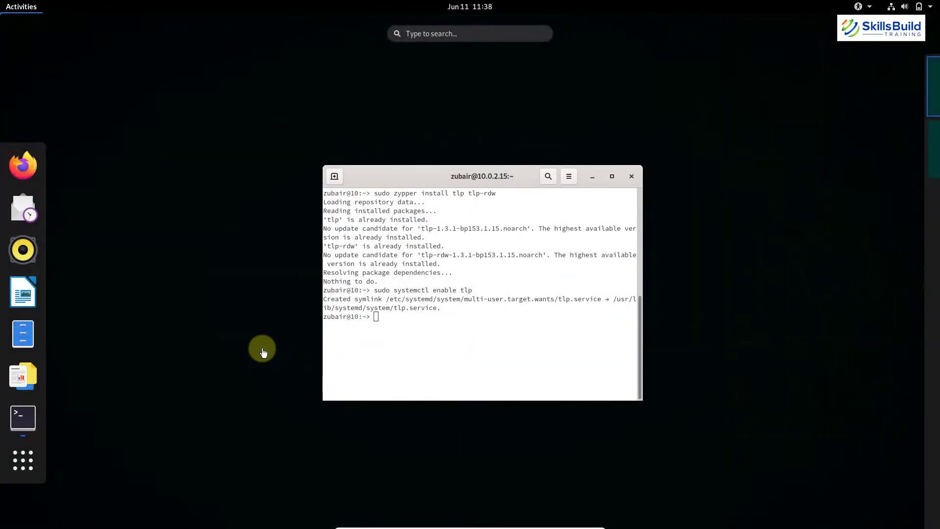
{"action": "type", "text": "yast"}
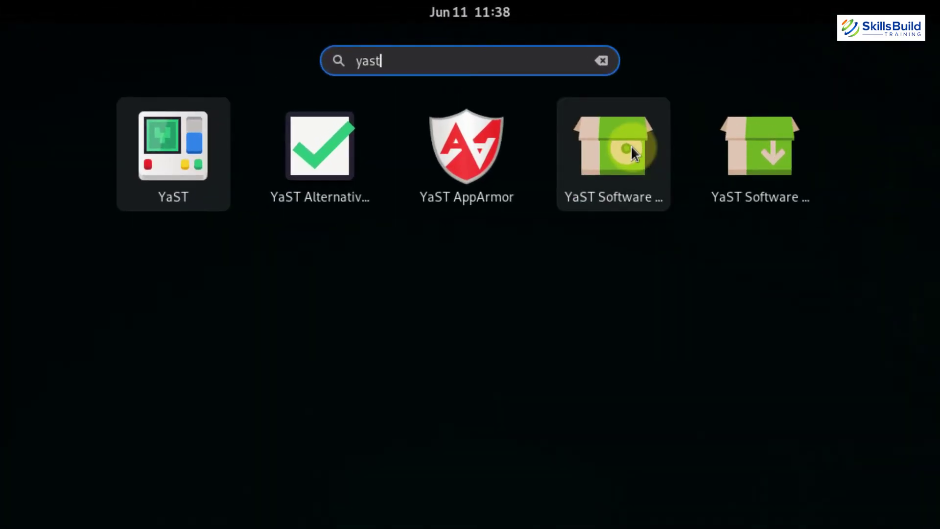
{"action": "left_click", "coordinate": [632, 152]}
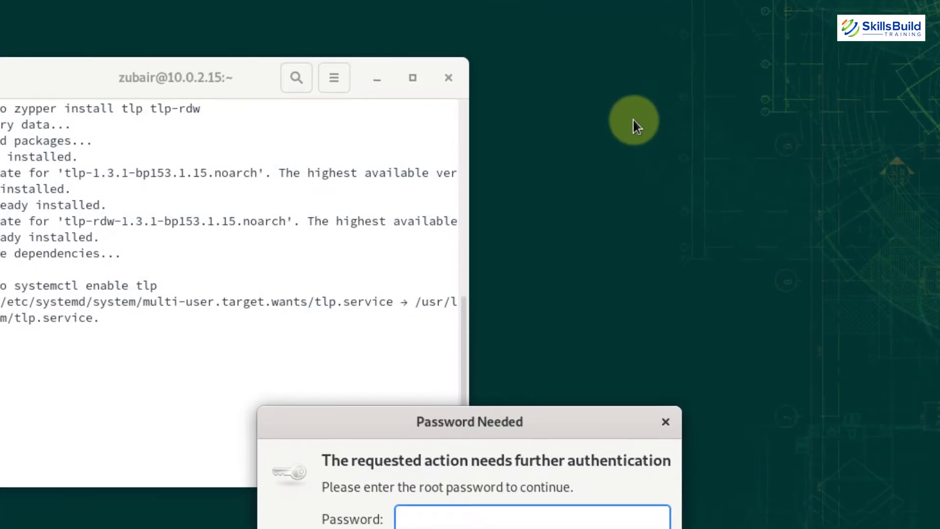
{"action": "type", "text": "••••••"}
{"action": "key", "text": "Return"}
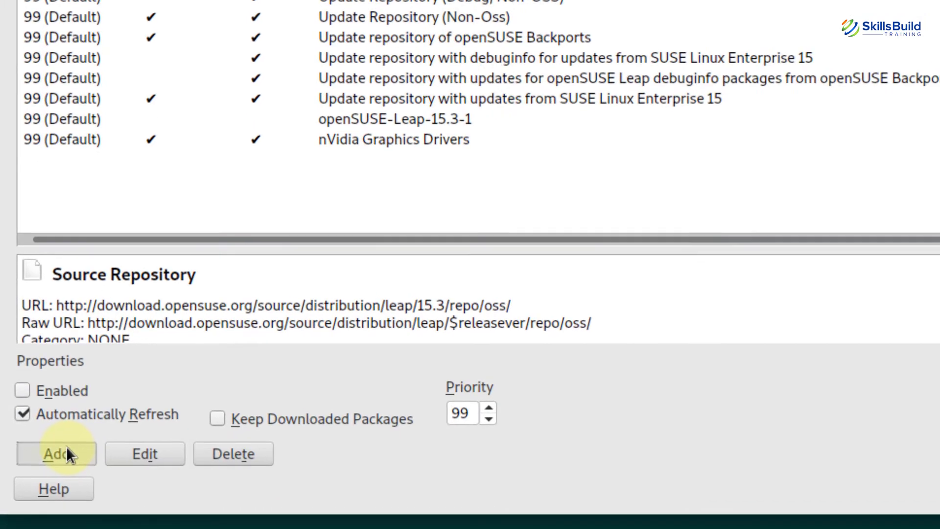
- Add the Packman Repository from the community repositories
{"action": "left_click", "coordinate": [52, 473]}
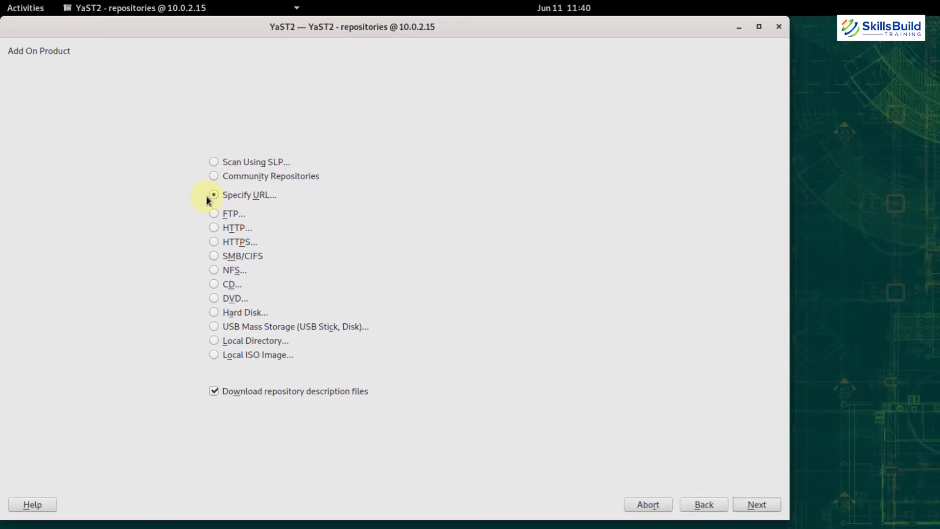
{"action": "left_click", "coordinate": [217, 177]}
{"action": "left_click", "coordinate": [761, 504]}
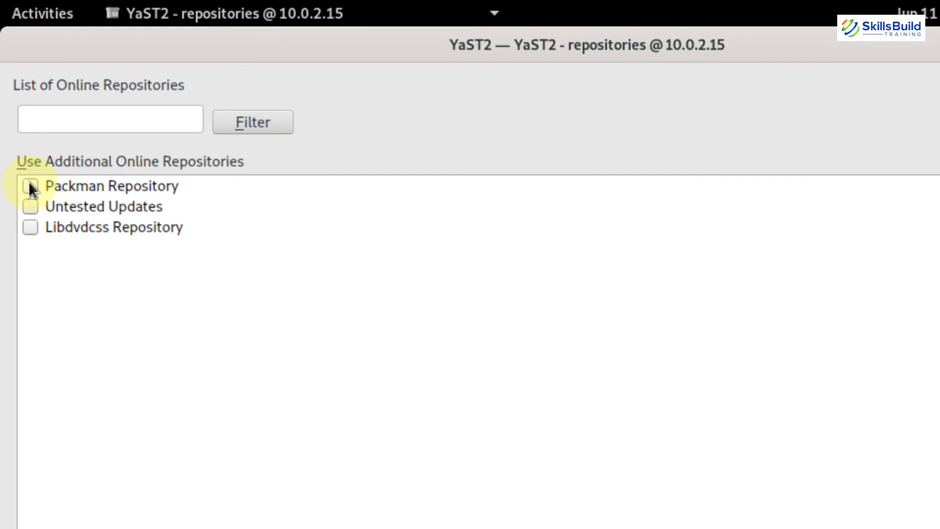
{"action": "left_click", "coordinate": [30, 185]}
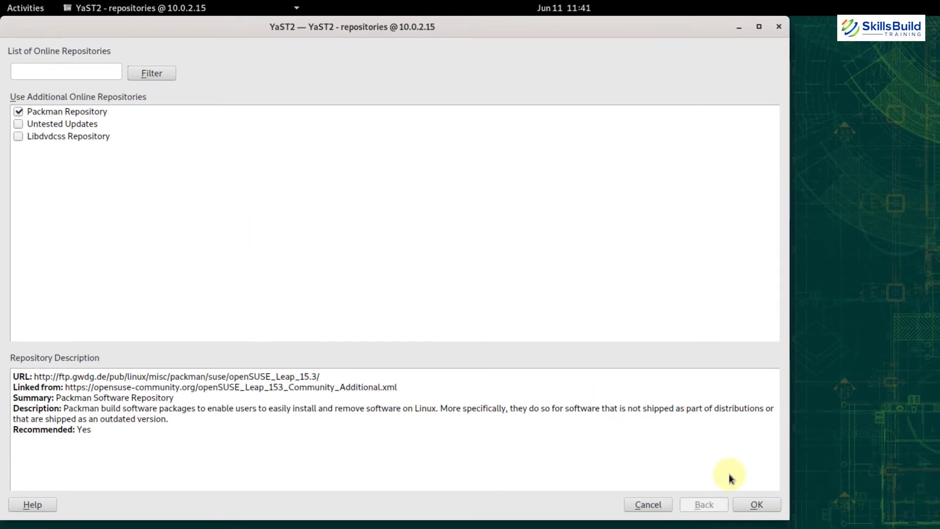
{"action": "left_click", "coordinate": [756, 500]}
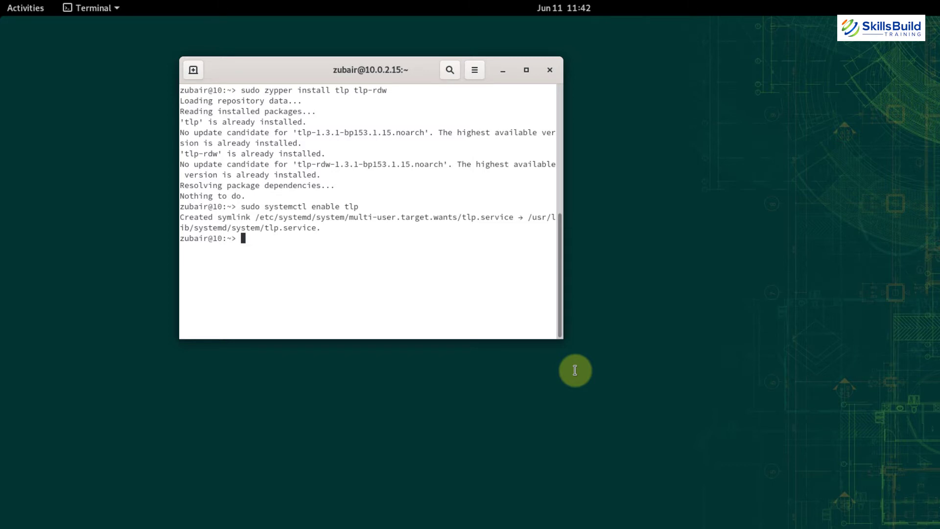
- Check the current swappiness value in the terminal with "cat /proc/sys/vm/swappiness"
{"action": "type", "text": "cat /"}
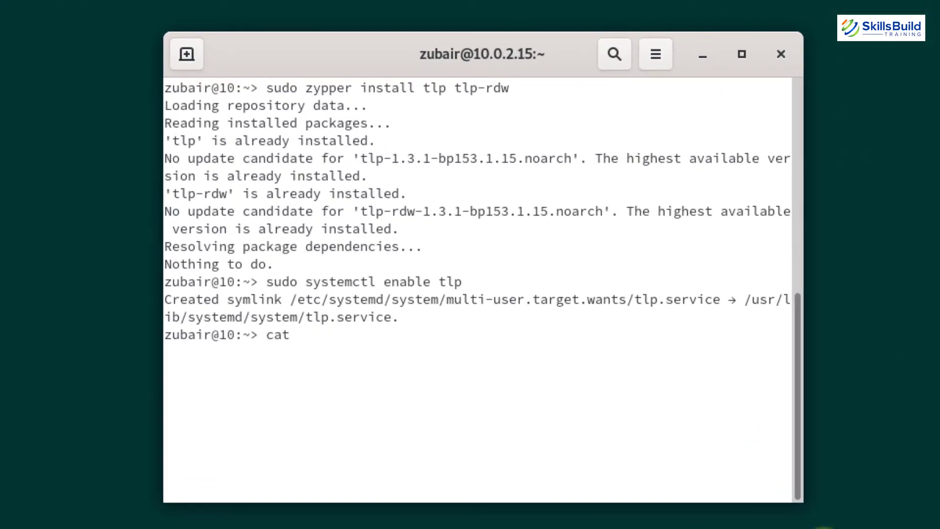
{"action": "type", "text": "proc/s"}
{"action": "type", "text": "/vm/swappiness"}
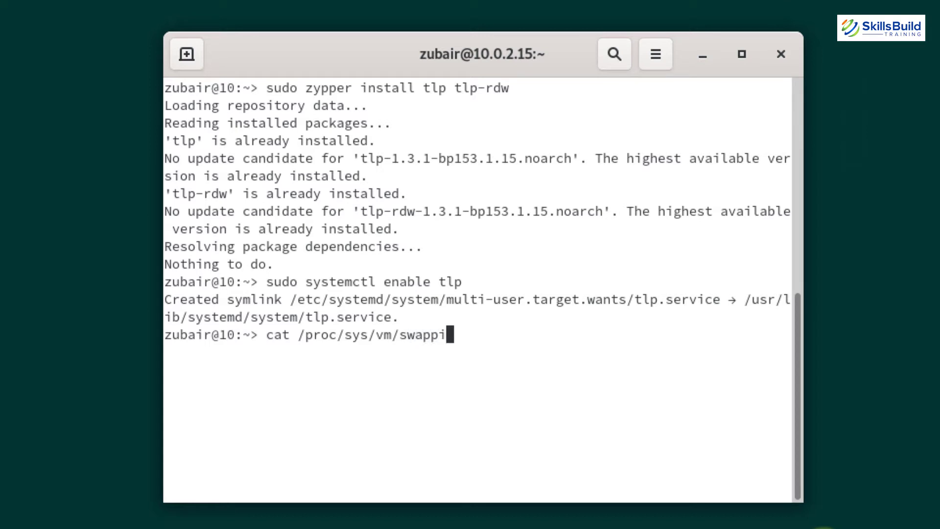
{"action": "key", "text": "Return"}
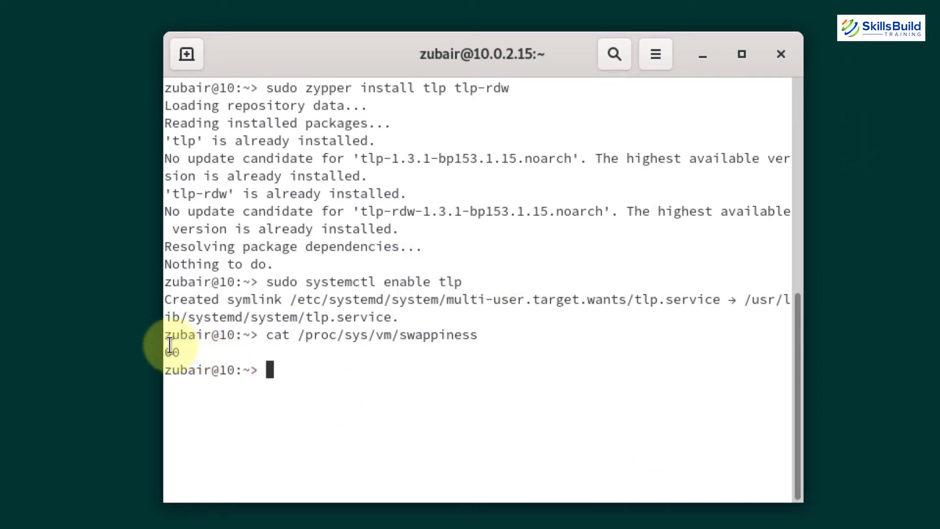
{"action": "triple_click", "coordinate": [189, 349]}
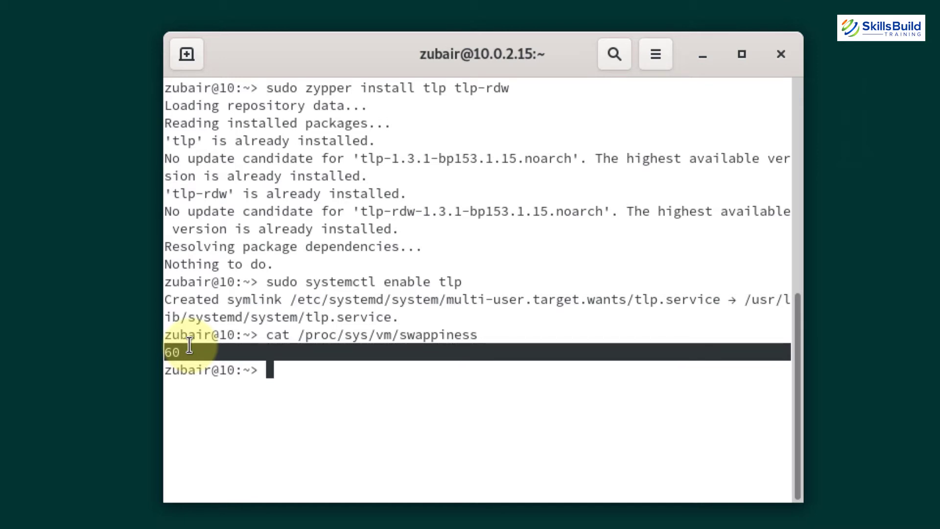
- Open the kernel settings file for editing with "sudo nano /etc/sysctl.conf"
{"action": "type", "text": "sudo nano /etc"}
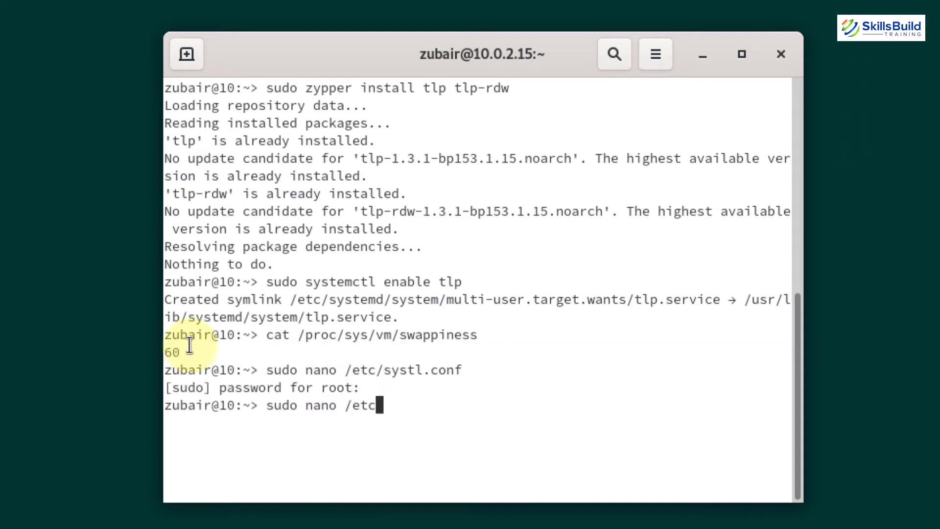
{"action": "type", "text": "/sysctl.conf"}
{"action": "key", "text": "Return"}
- Add the line "vm.swappiness=10" at the end of /etc/sysctl.conf, save the file and exit nano
{"action": "key", "text": "Down"}
{"action": "key", "text": "Down"}
{"action": "key", "text": "Down"}
{"action": "key", "text": "Down"}
{"action": "key", "text": "Down"}
{"action": "key", "text": "Down"}
{"action": "key", "text": "Down"}
{"action": "key", "text": "Down"}
{"action": "key", "text": "Down"}
{"action": "key", "text": "Down"}
{"action": "key", "text": "Down"}
{"action": "key", "text": "Down"}
{"action": "key", "text": "Down"}
{"action": "key", "text": "Down"}
{"action": "key", "text": "Down"}
{"action": "key", "text": "Down"}
{"action": "key", "text": "Down"}
{"action": "key", "text": "Down"}
{"action": "key", "text": "Down"}
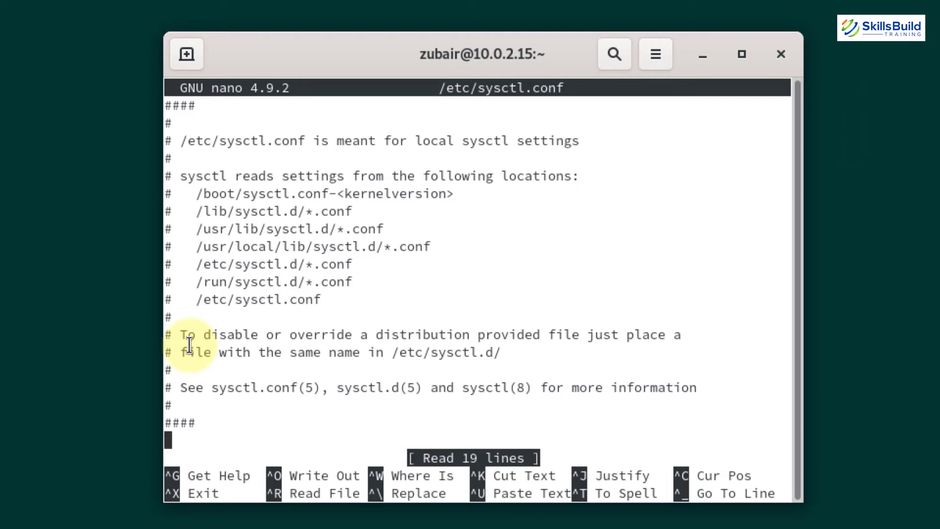
{"action": "type", "text": "vm.s"}
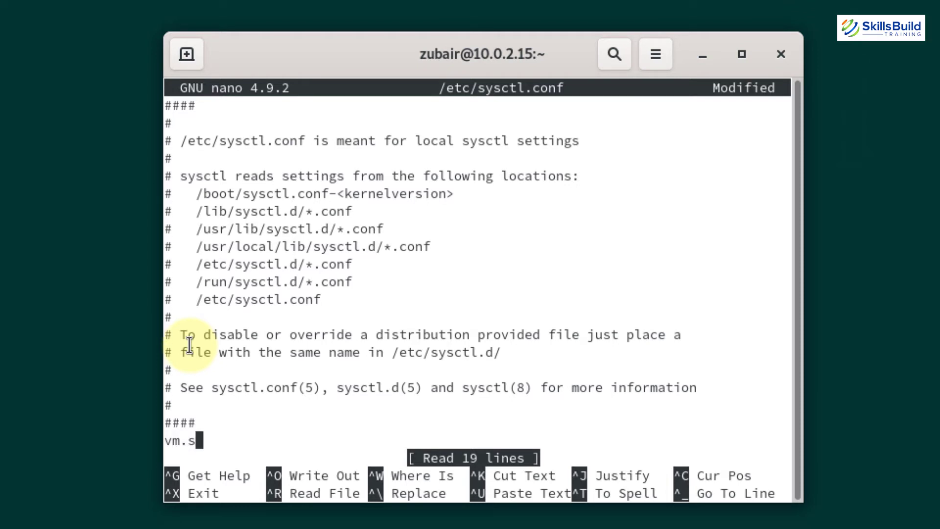
{"action": "type", "text": "wappiness"}
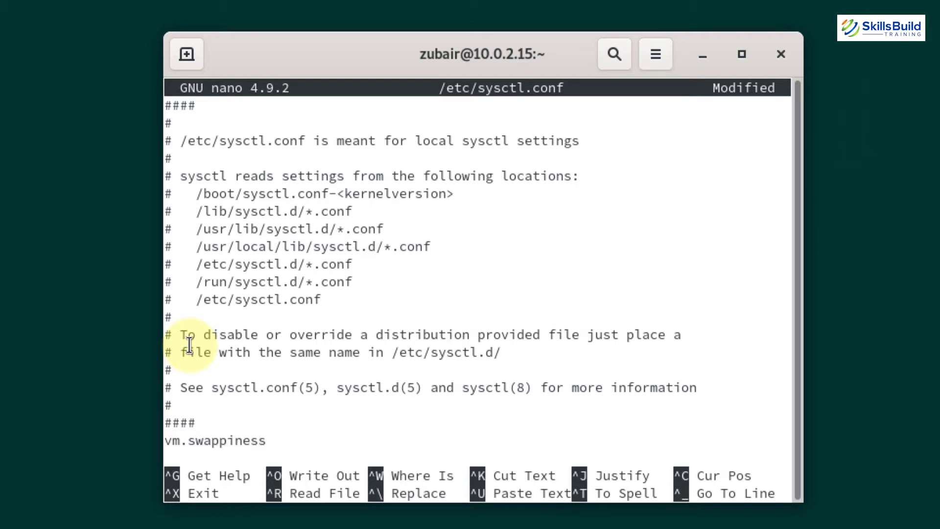
{"action": "type", "text": "=10"}
{"action": "key", "text": "ctrl+o"}
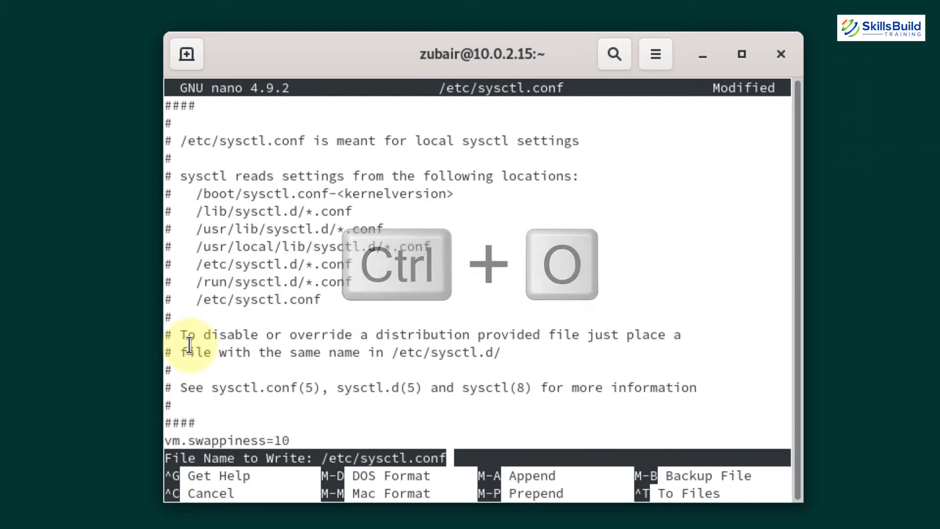
{"action": "key", "text": "Return"}
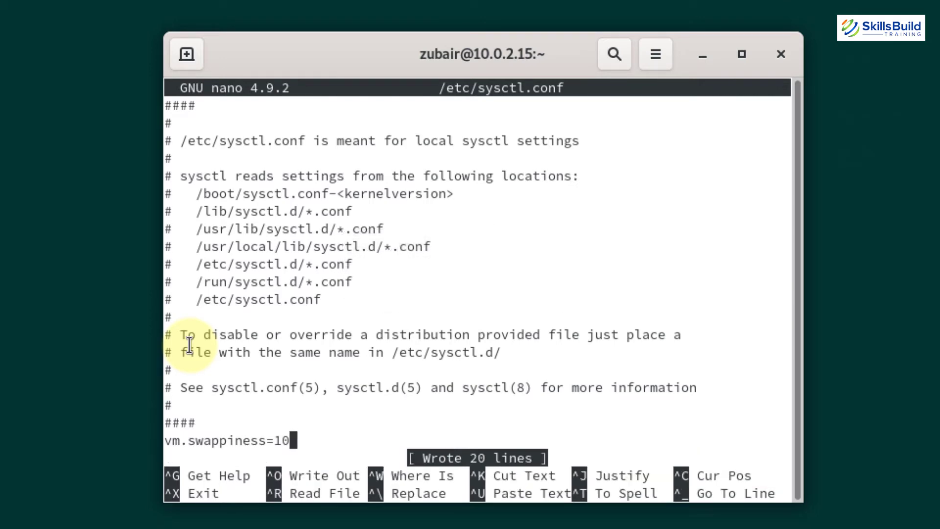
{"action": "key", "text": "ctrl+x"}
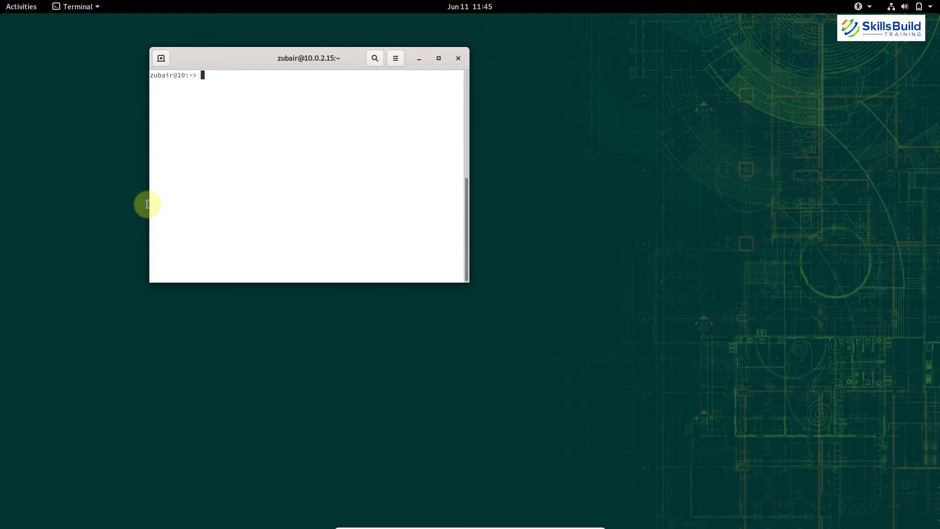
- Find and launch YaST Boot Loader, authenticating with the root password
{"action": "key", "text": "super"}
{"action": "type", "text": "b"}
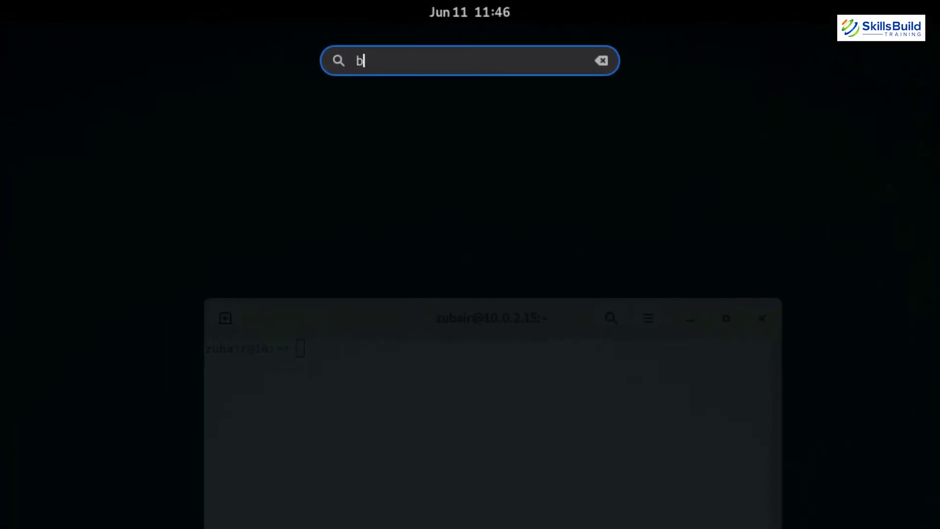
{"action": "type", "text": "oot"}
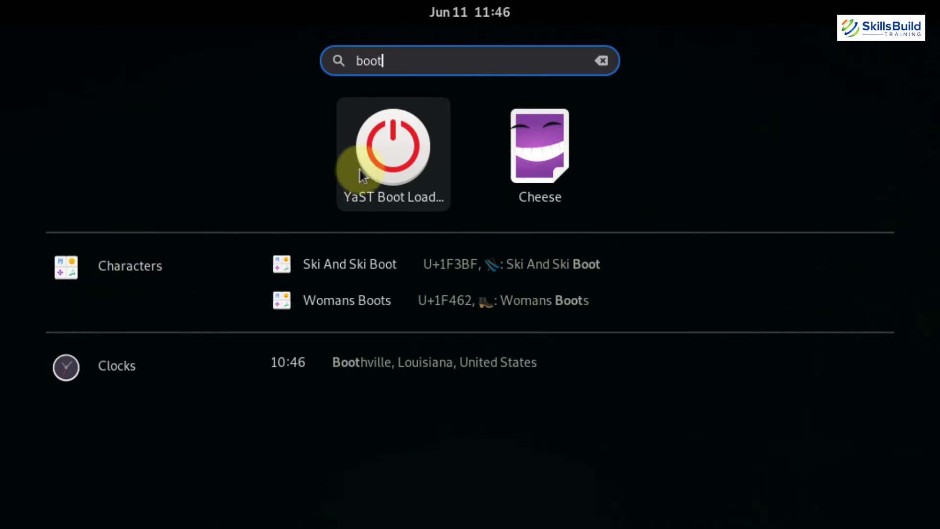
{"action": "left_click", "coordinate": [387, 155]}
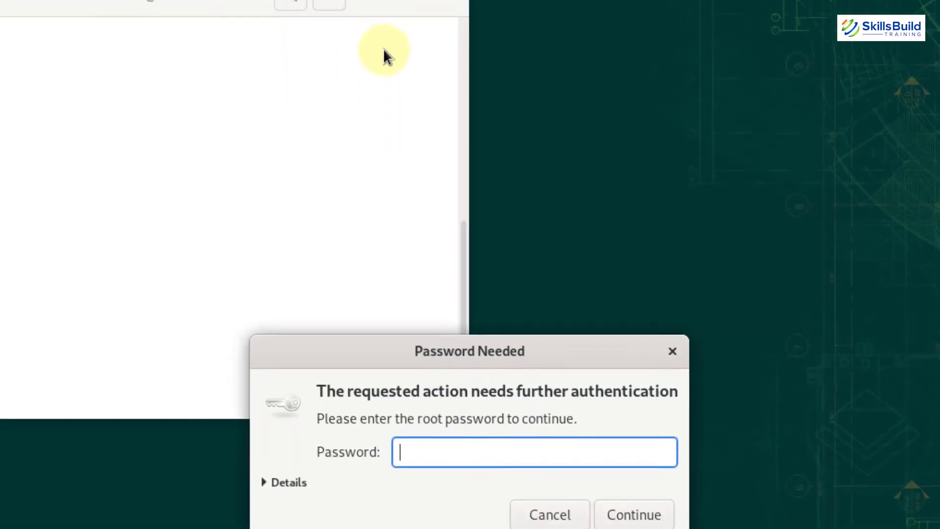
{"action": "type", "text": "••••"}
{"action": "key", "text": "Return"}
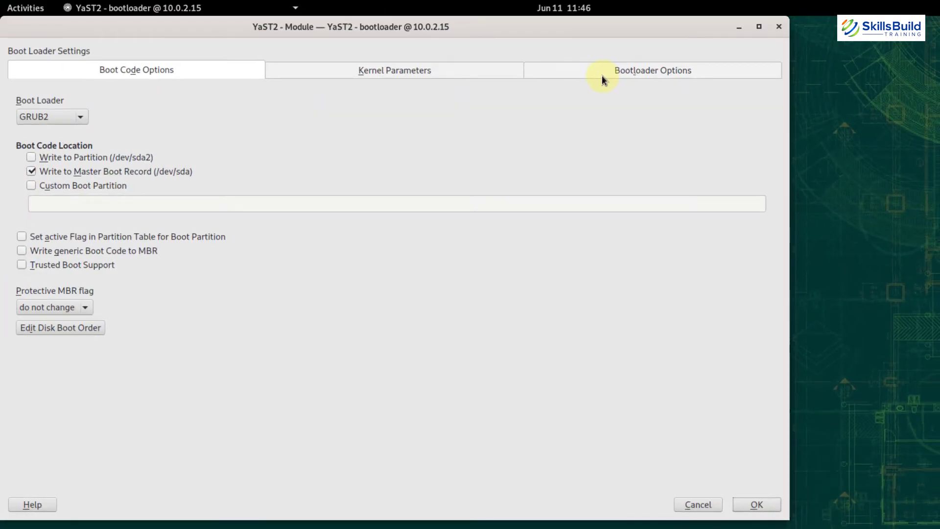
- Set the boot loader timeout to 0 seconds in the bootloader options and save the settings
{"action": "left_click", "coordinate": [602, 77]}
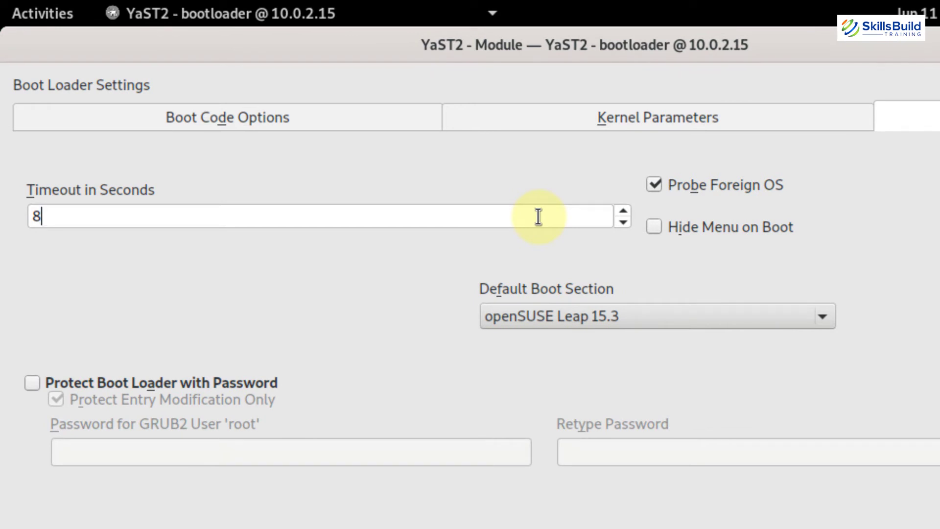
{"action": "key", "text": "BackSpace"}
{"action": "type", "text": "0"}
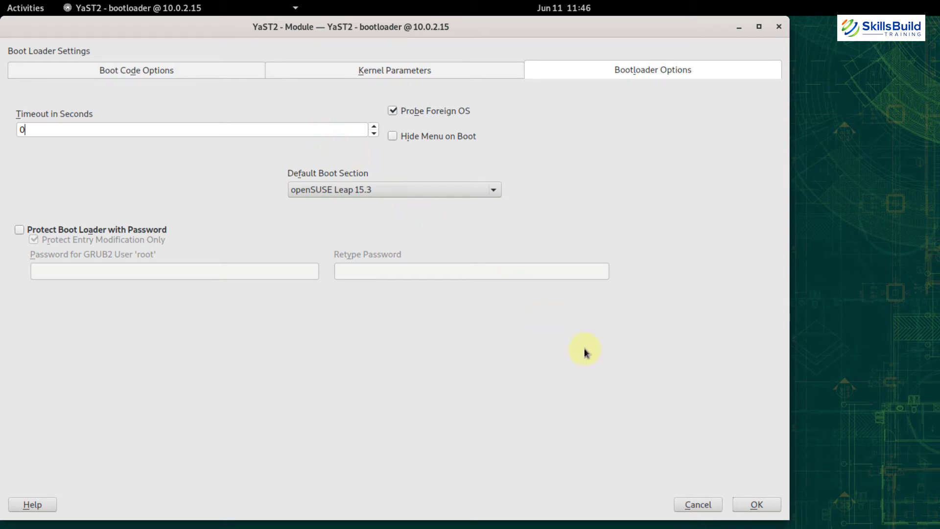
{"action": "left_click", "coordinate": [769, 505]}
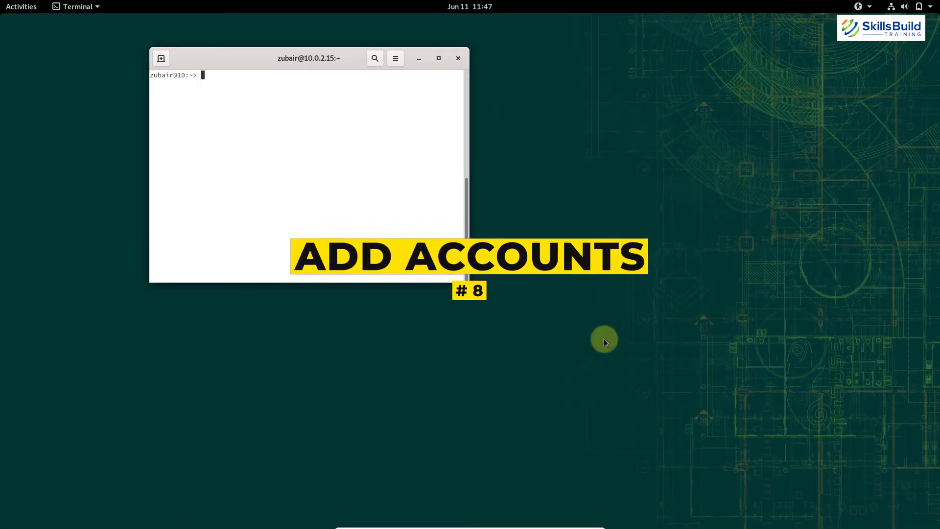
- Open the system Settings in a maximized window and show the Online Accounts page
{"action": "right_click", "coordinate": [568, 258]}
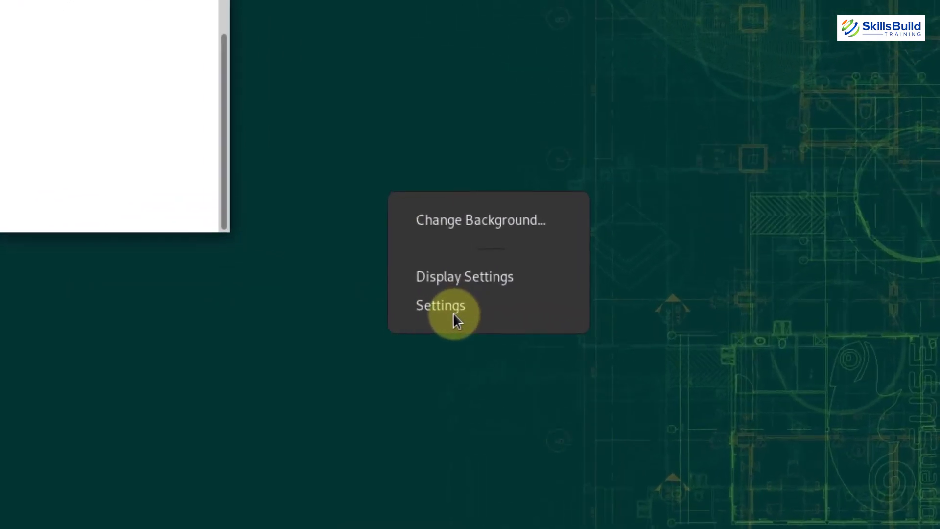
{"action": "left_click", "coordinate": [438, 312]}
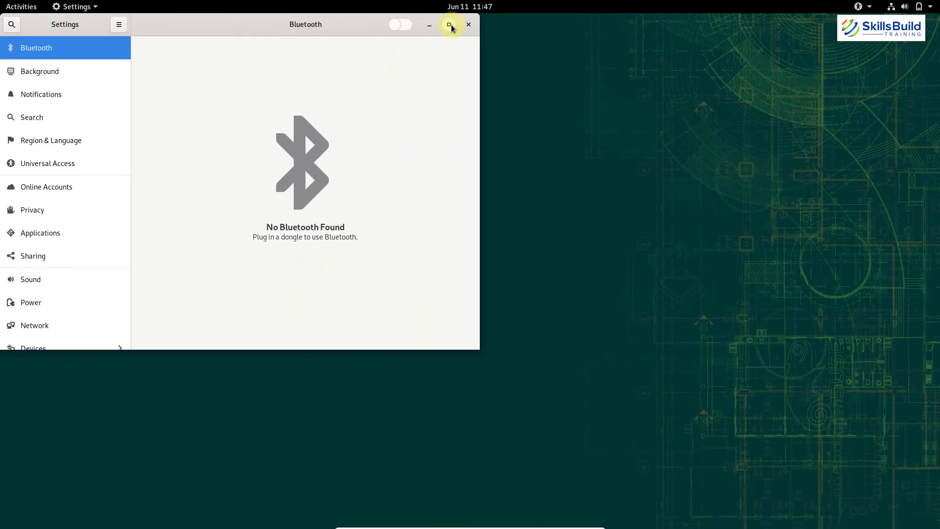
{"action": "left_click", "coordinate": [449, 24]}
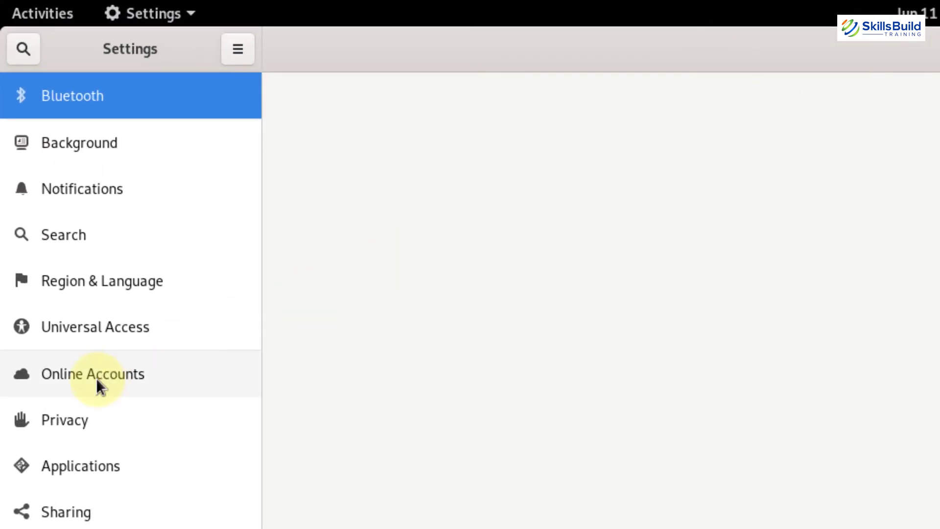
{"action": "left_click", "coordinate": [97, 382]}
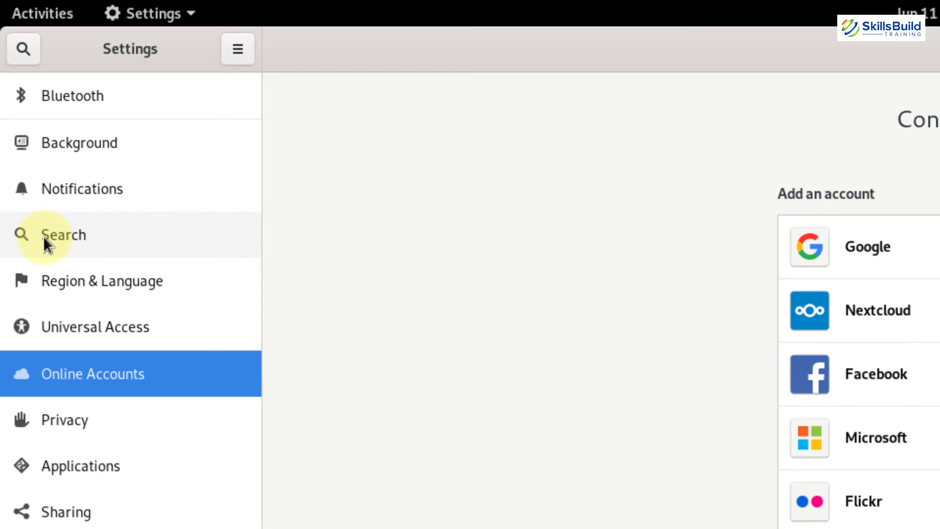
- Open the Search settings, try an Activities Overview search for "terminal", and return to the Search settings
{"action": "left_click", "coordinate": [43, 236]}
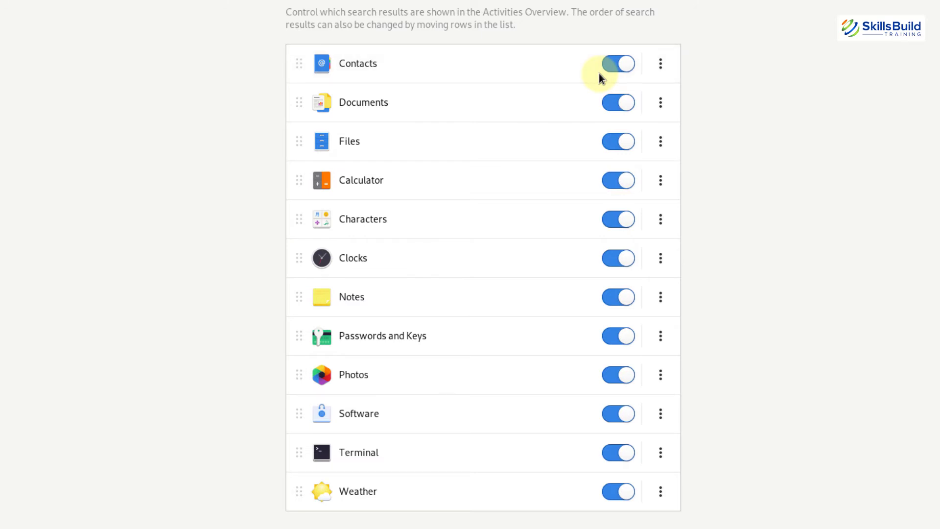
{"action": "key", "text": "super"}
{"action": "type", "text": "terminal"}
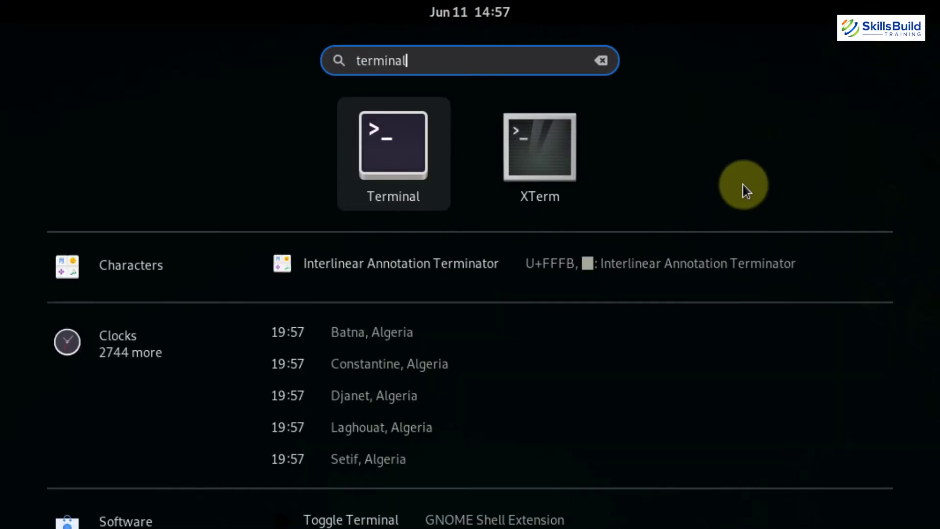
{"action": "left_click", "coordinate": [393, 147]}
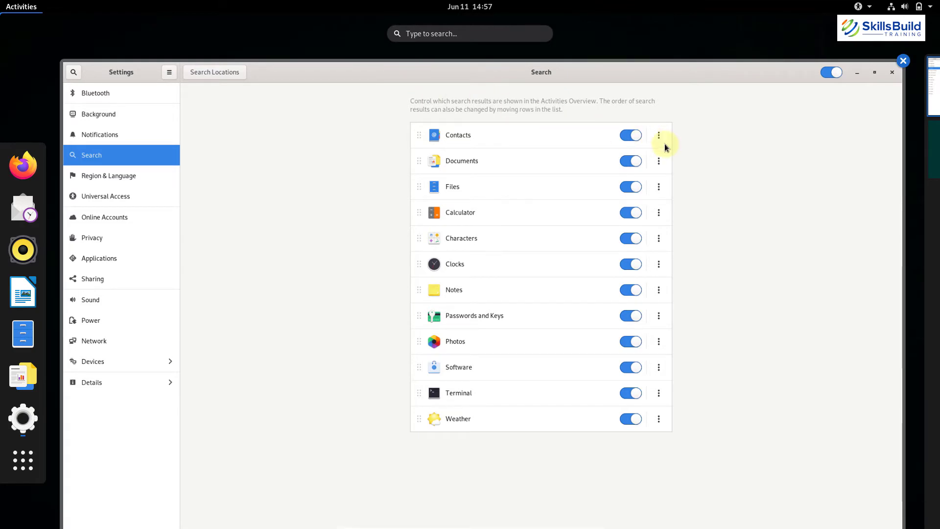
{"action": "left_click", "coordinate": [567, 243]}
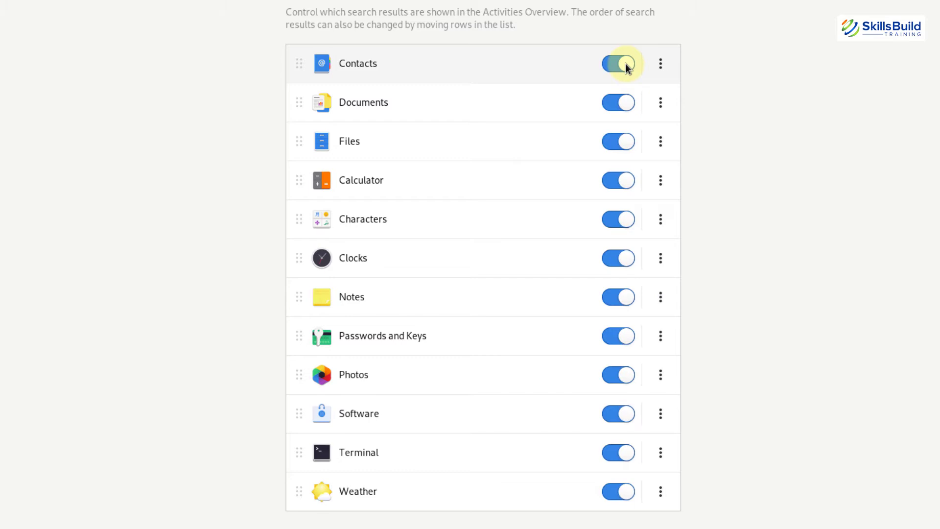
- Turn off search results for Contacts, Documents, Calculator, Weather and Clocks in the Search settings
{"action": "left_click", "coordinate": [625, 103]}
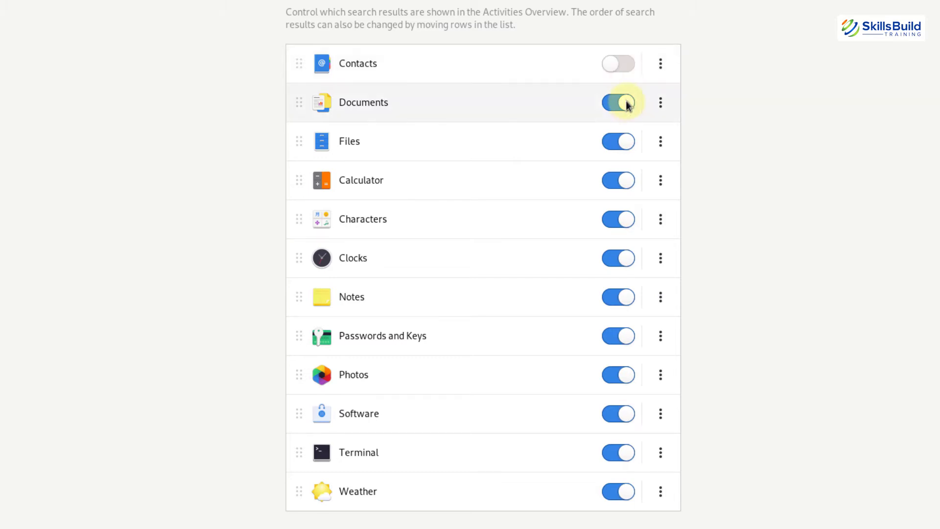
{"action": "left_click", "coordinate": [623, 181]}
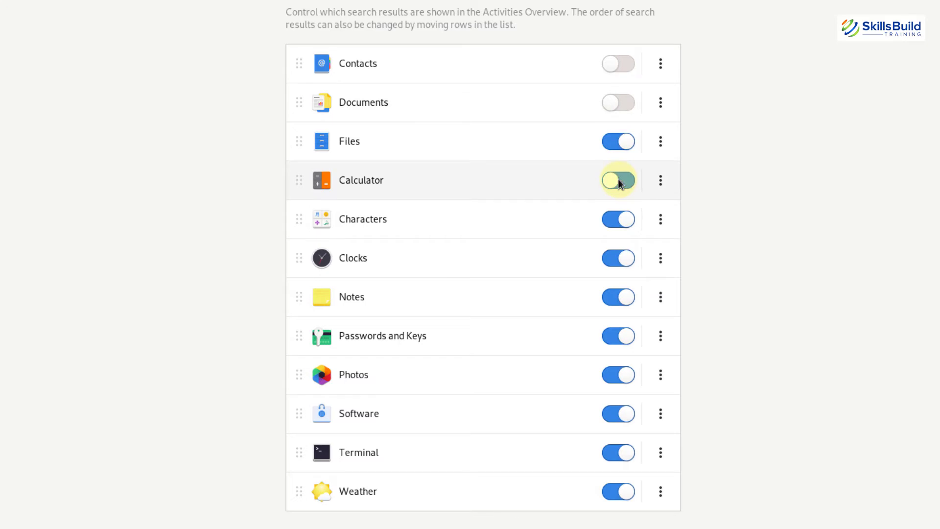
{"action": "left_click", "coordinate": [625, 492]}
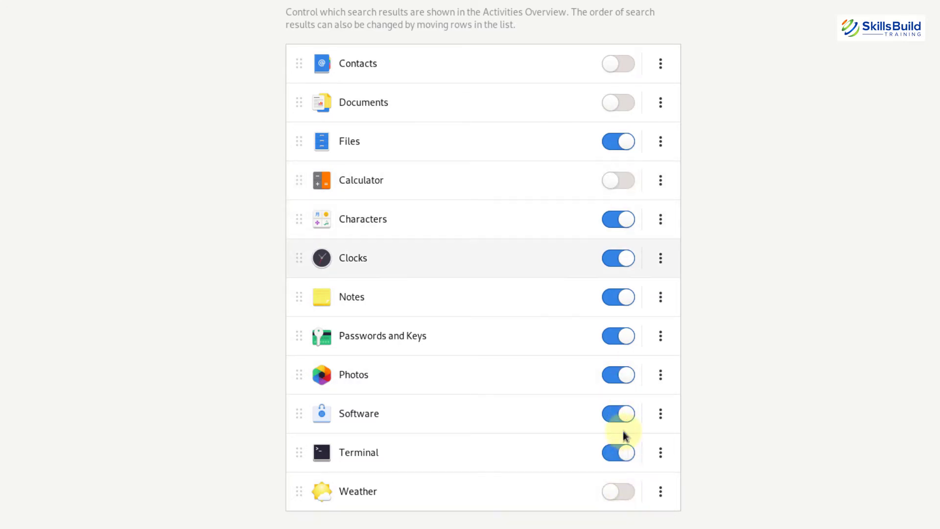
{"action": "left_click", "coordinate": [620, 264]}
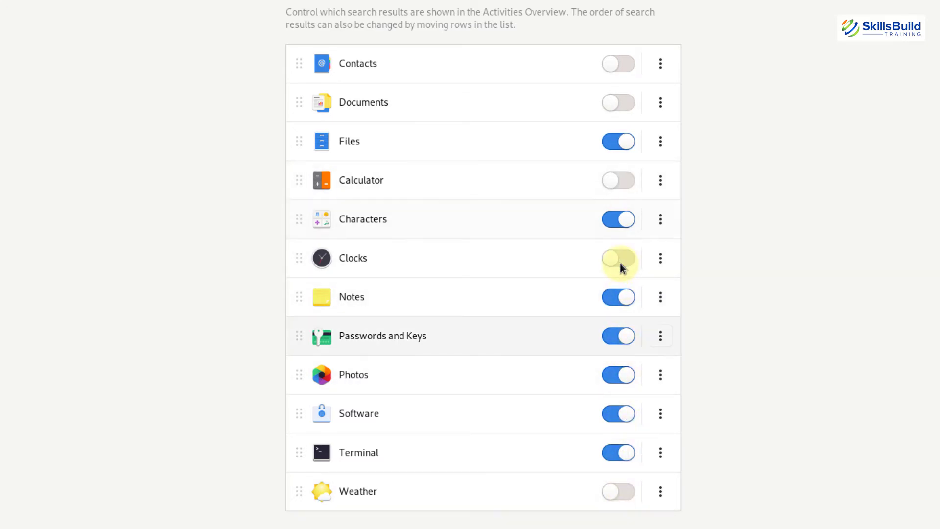
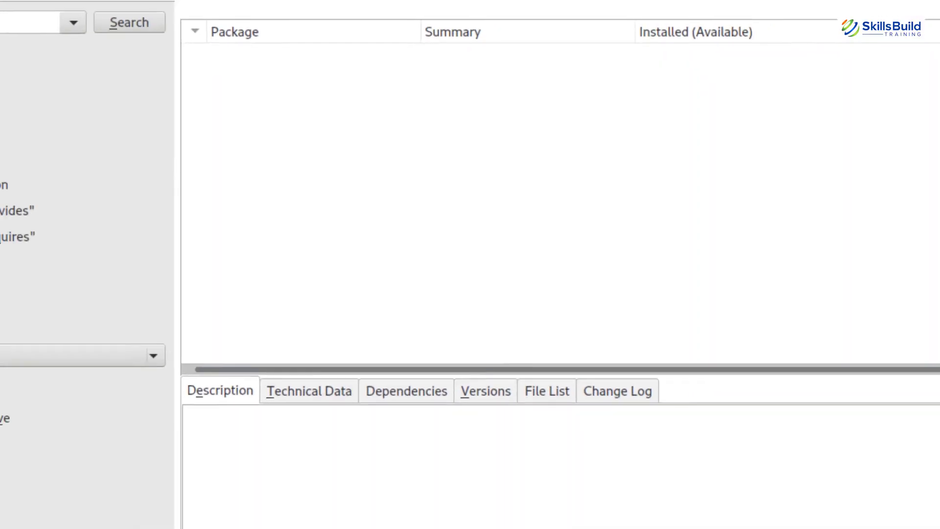
- Search the YaST software packages for "java"
{"action": "type", "text": "java"}
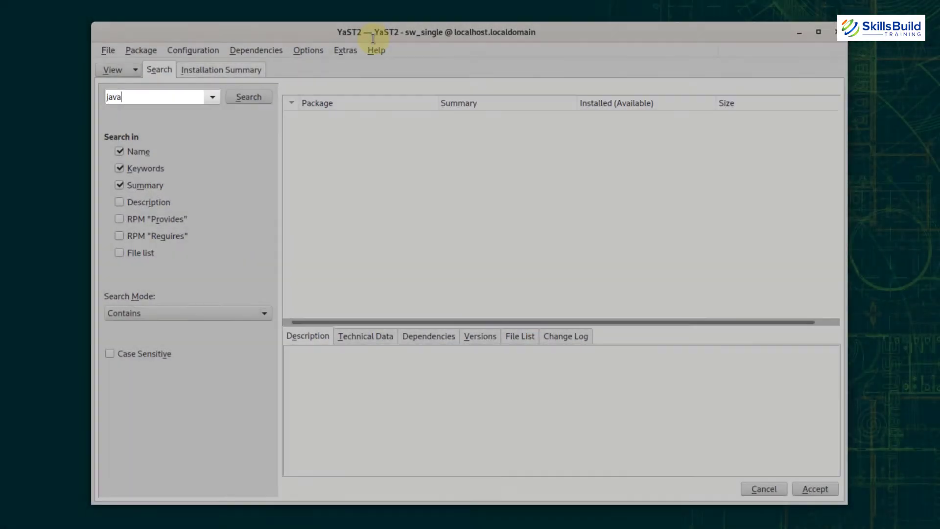
{"action": "key", "text": "Return"}
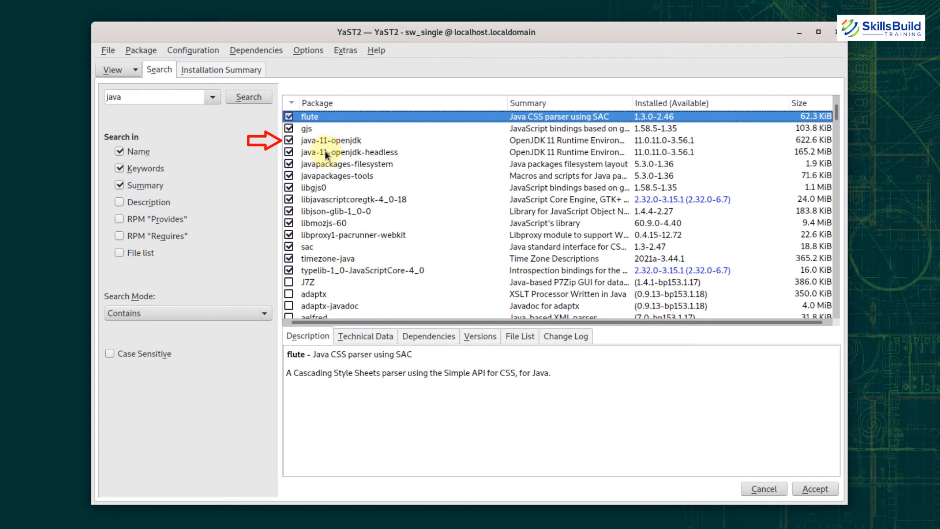
- Search the packages for "icedtea", mark icedtea-web for installation and accept the changes
{"action": "left_click", "coordinate": [173, 95]}
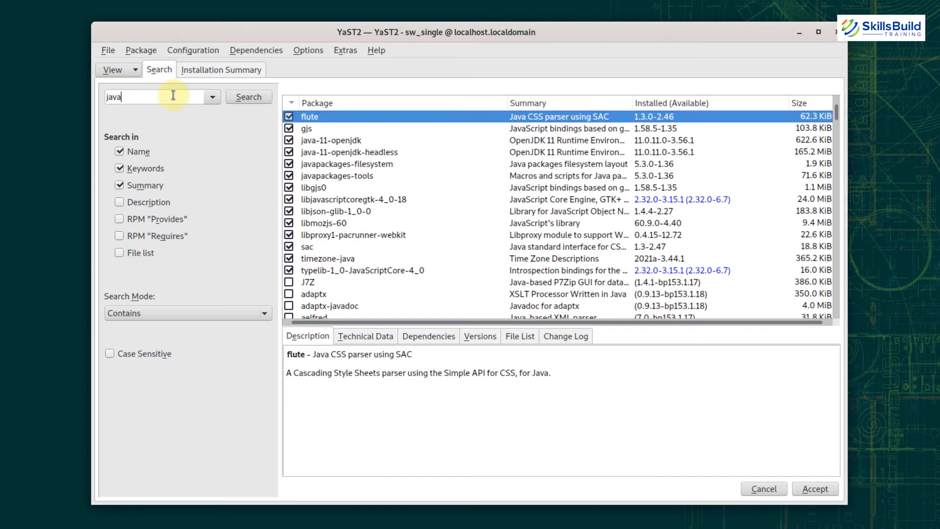
{"action": "double_click", "coordinate": [173, 95]}
{"action": "type", "text": "icedtea"}
{"action": "key", "text": "Delete"}
{"action": "key", "text": "Return"}
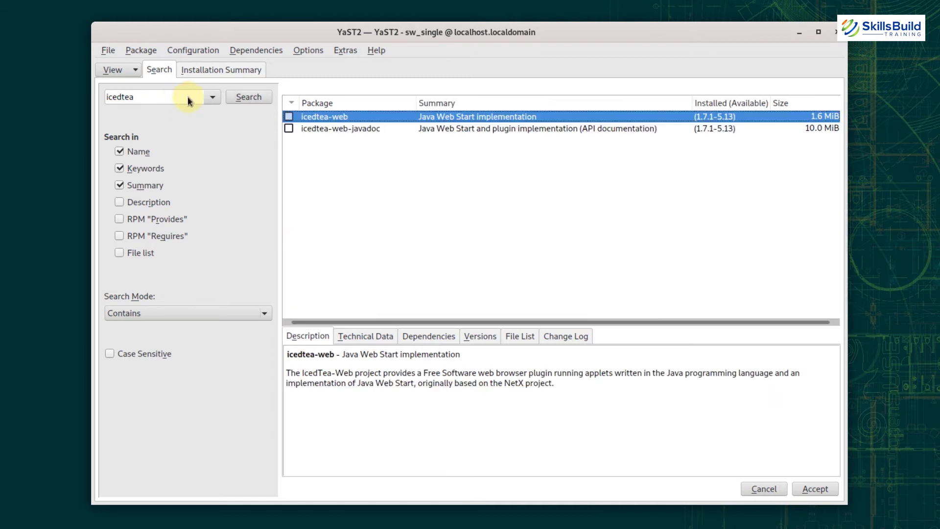
{"action": "left_click", "coordinate": [289, 117]}
{"action": "left_click", "coordinate": [821, 492]}
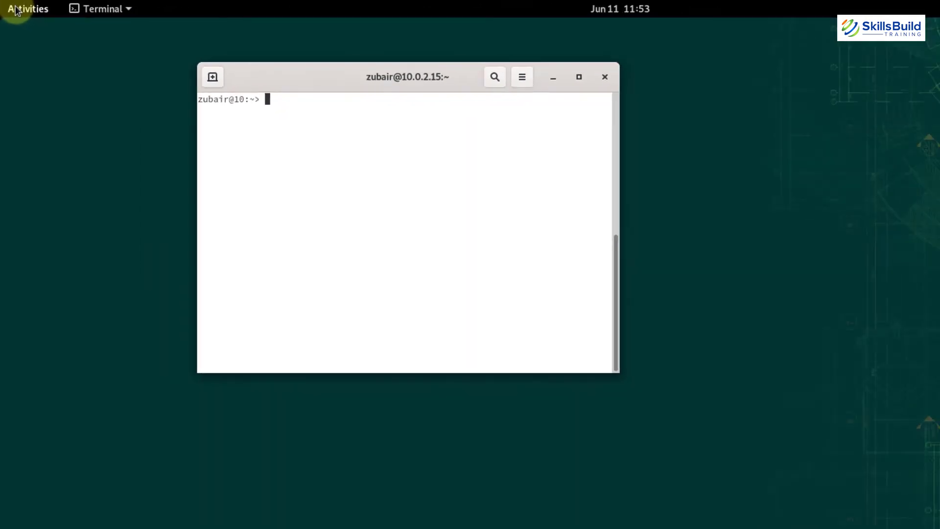
- Try a search for "terminal" in the Activities Overview and return to the desktop
{"action": "left_click", "coordinate": [17, 10]}
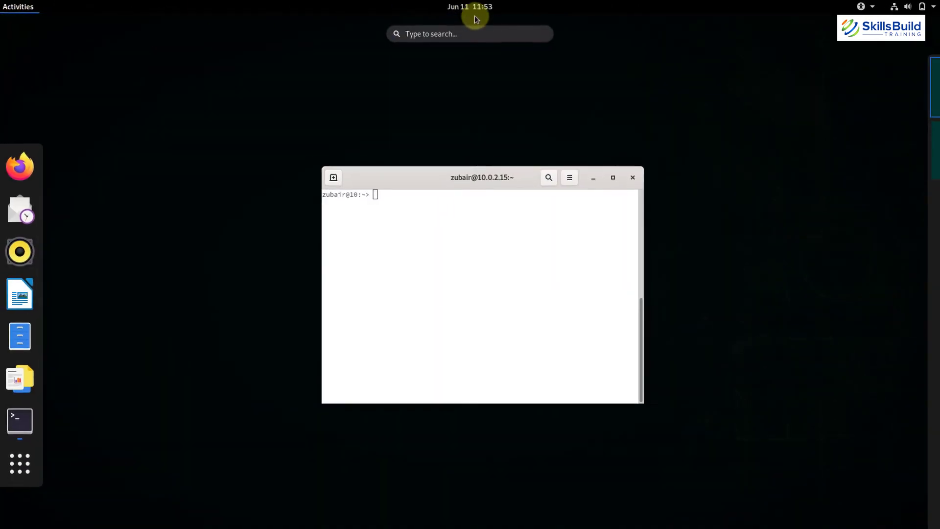
{"action": "type", "text": "ter"}
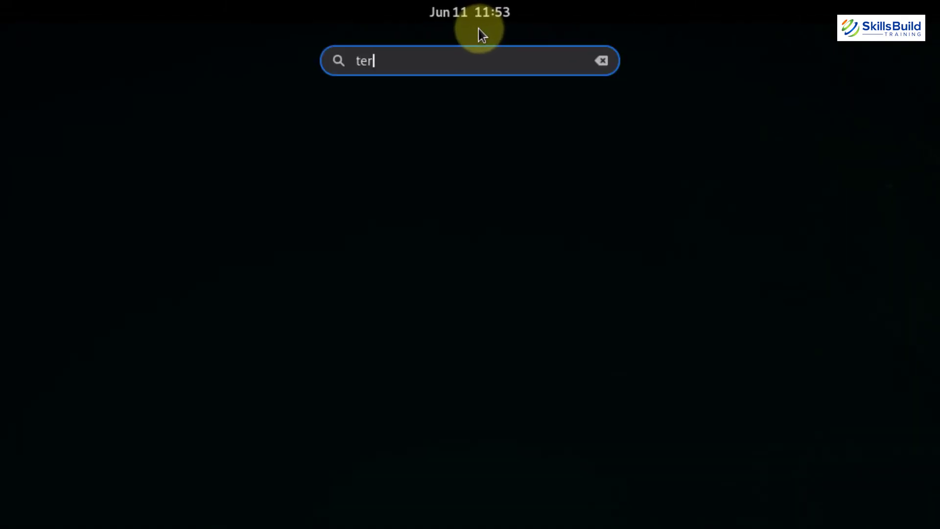
{"action": "type", "text": "minall"}
{"action": "key", "text": "Return"}
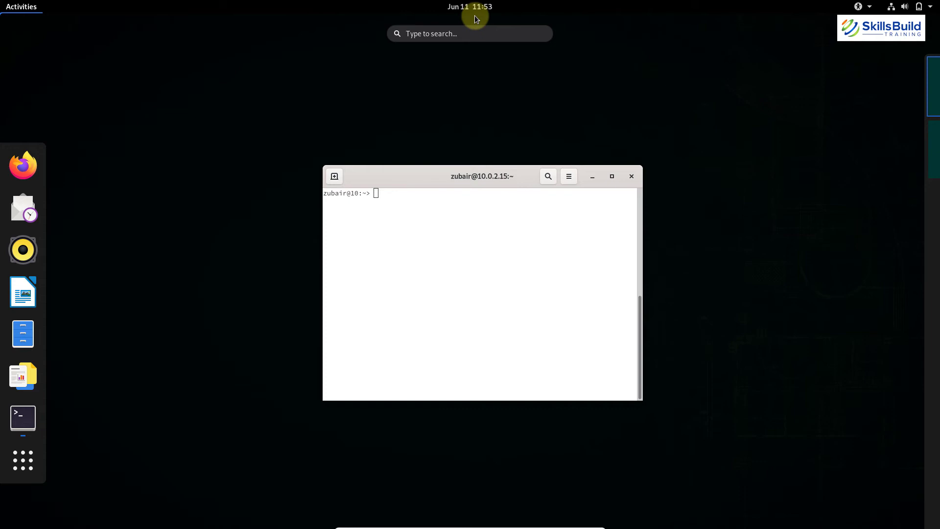
{"action": "left_click", "coordinate": [501, 72]}
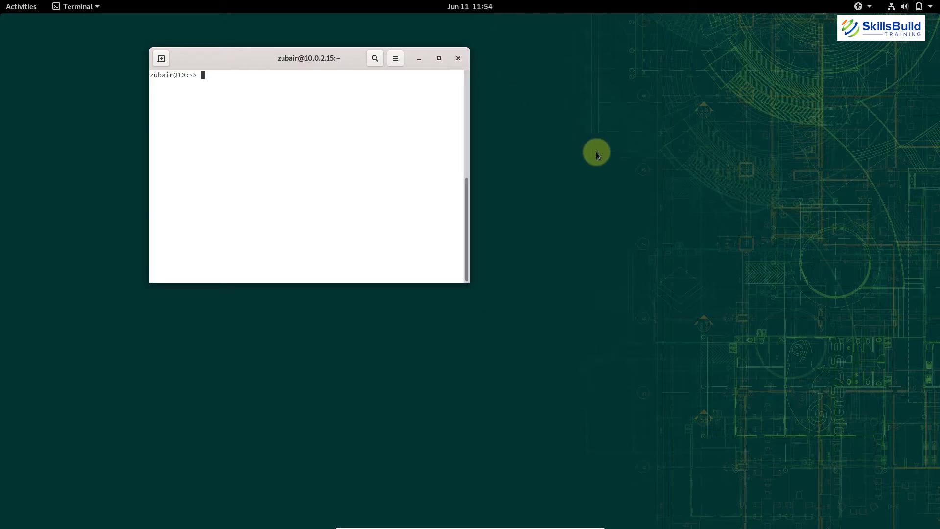
- Open the Keyboard Shortcuts page of the Devices settings and go to the end of the shortcut list
{"action": "right_click", "coordinate": [596, 152]}
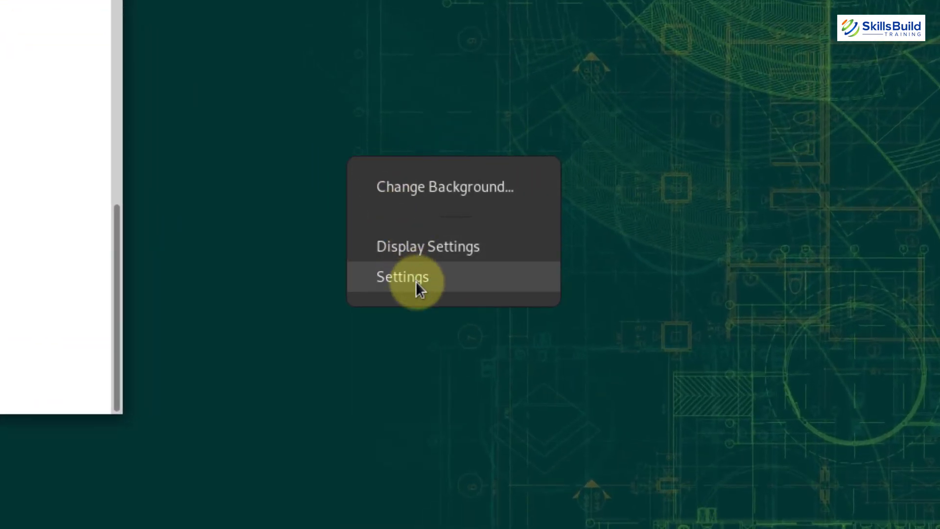
{"action": "left_click", "coordinate": [416, 281]}
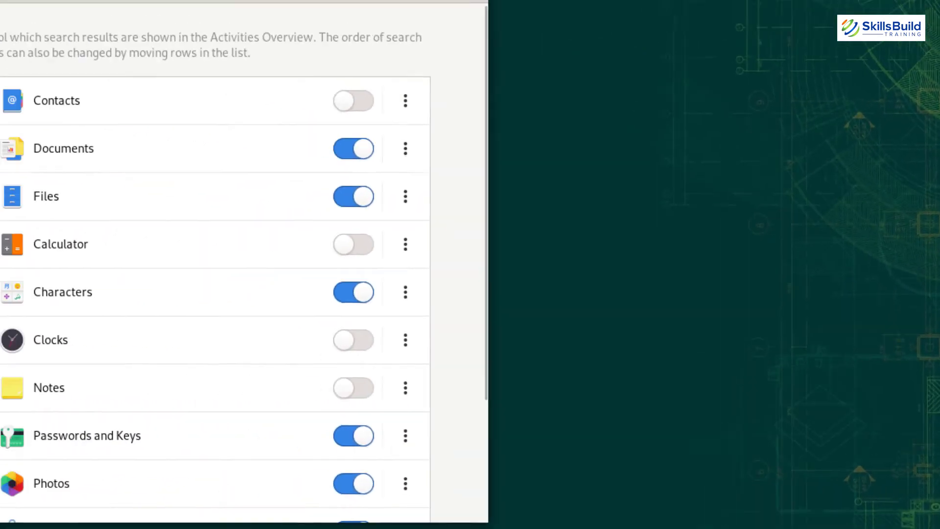
{"action": "scroll", "coordinate": [60, 401], "scroll_direction": "down", "scroll_amount": 2}
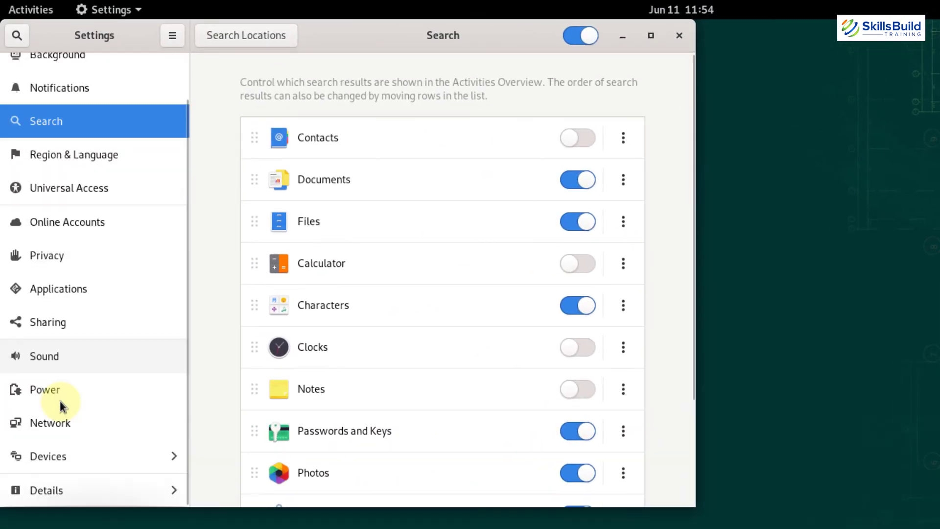
{"action": "left_click", "coordinate": [84, 458]}
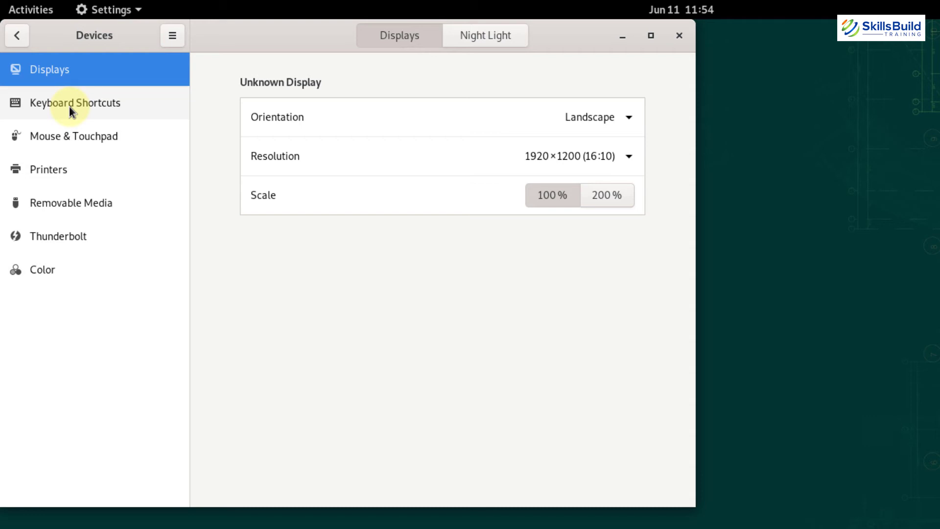
{"action": "left_click", "coordinate": [69, 106]}
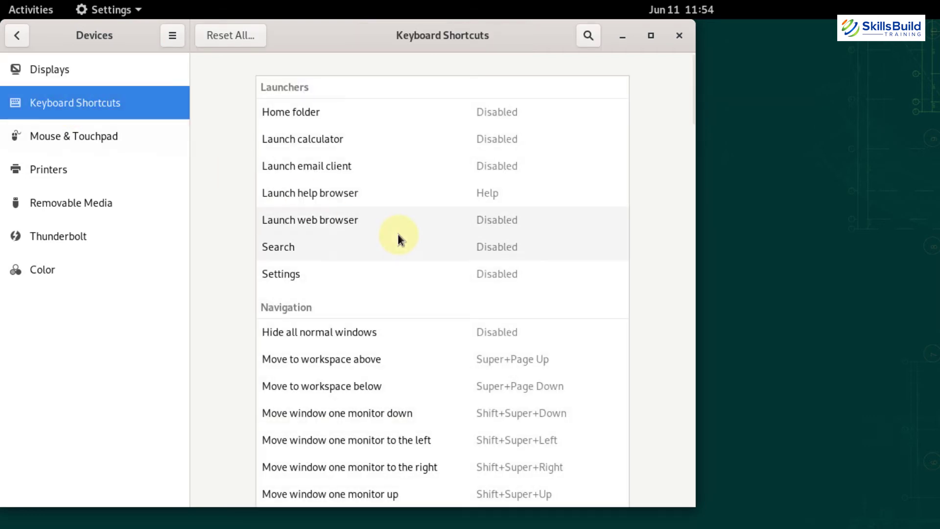
{"action": "scroll", "coordinate": [398, 234], "scroll_direction": "down", "scroll_amount": 15}
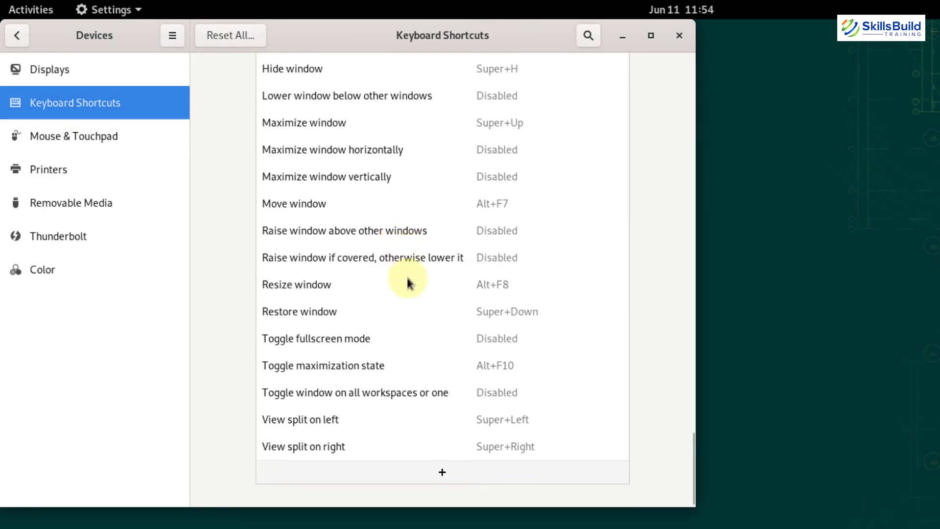
- Add a custom keyboard shortcut named "command" that runs gnome-terminal with Ctrl+Alt+T
{"action": "left_click", "coordinate": [448, 477]}
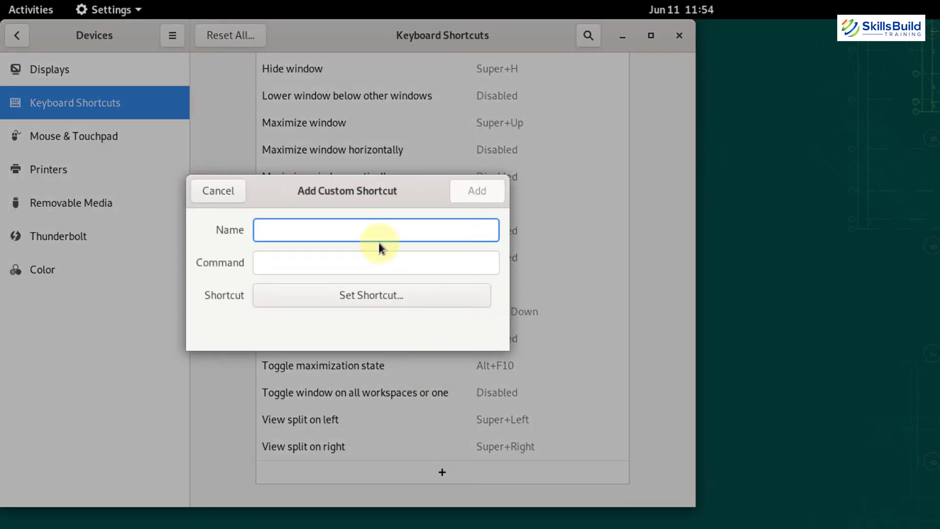
{"action": "type", "text": "command"}
{"action": "key", "text": "Tab"}
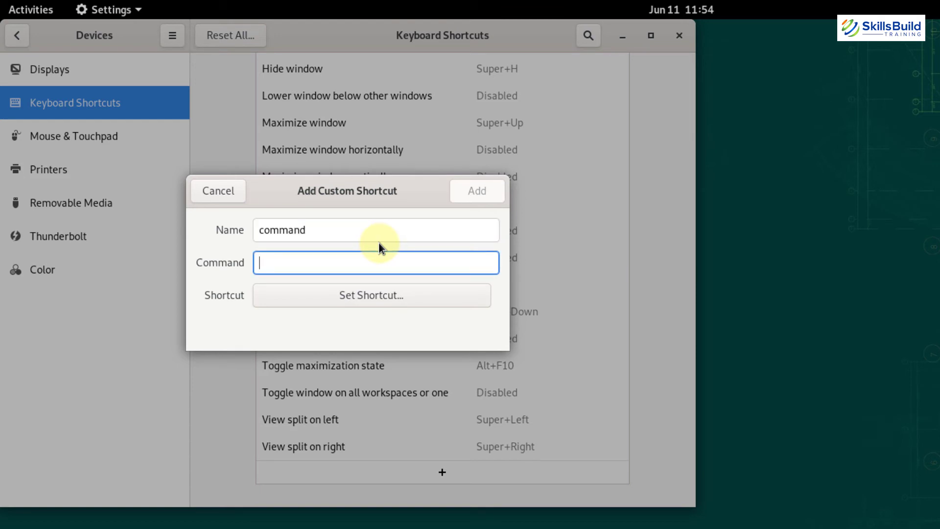
{"action": "type", "text": "gnome-"}
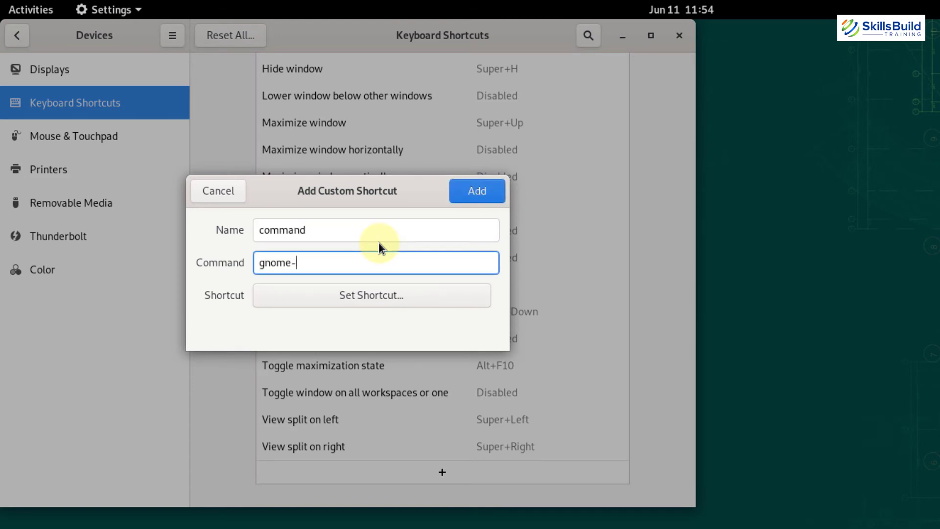
{"action": "type", "text": "terminal"}
{"action": "key", "text": "Tab"}
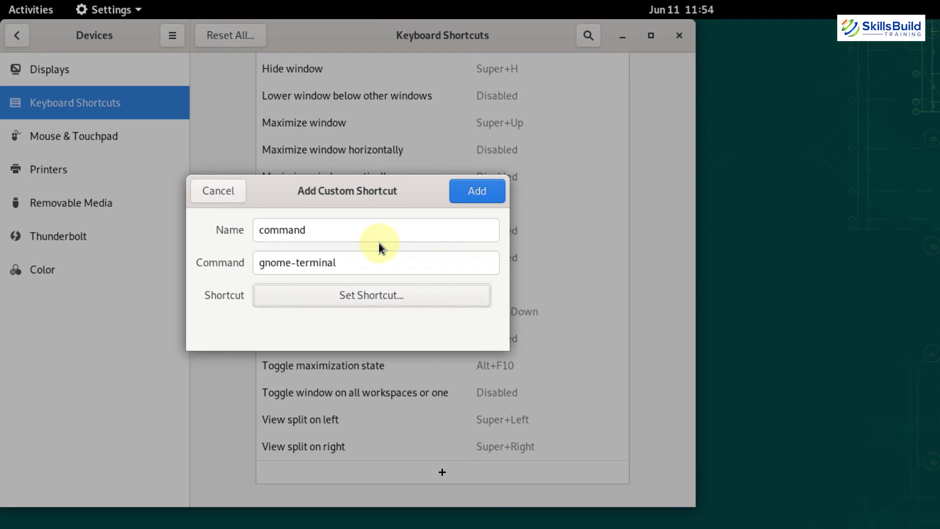
{"action": "key", "text": "Return"}
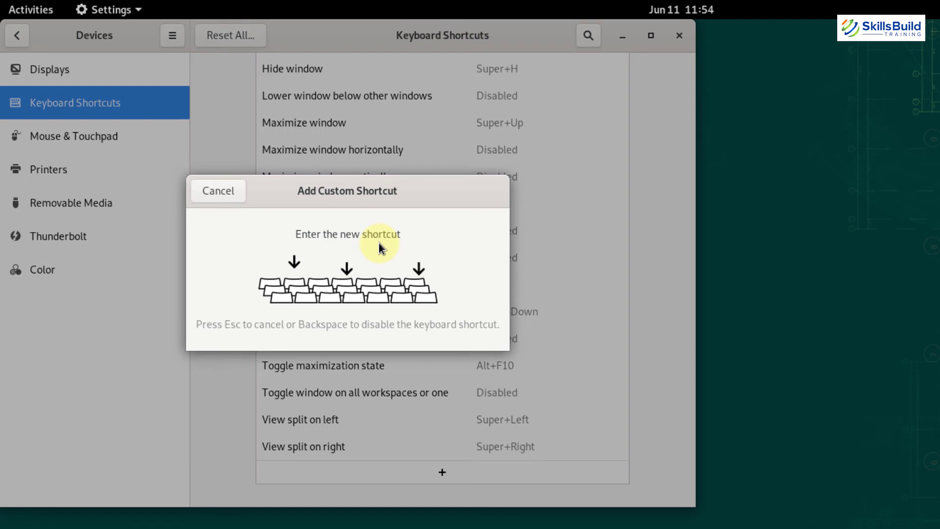
{"action": "key", "text": "ctrl+alt+t"}
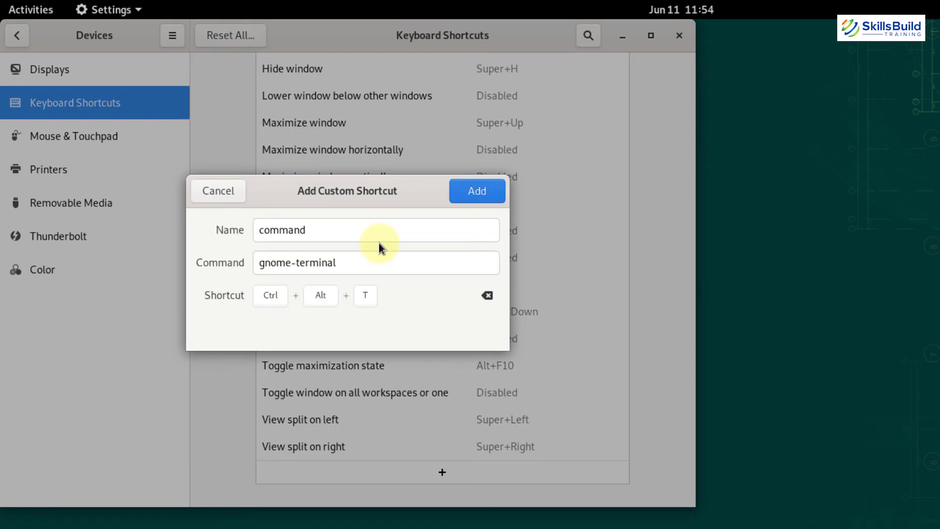
{"action": "left_click", "coordinate": [484, 193]}
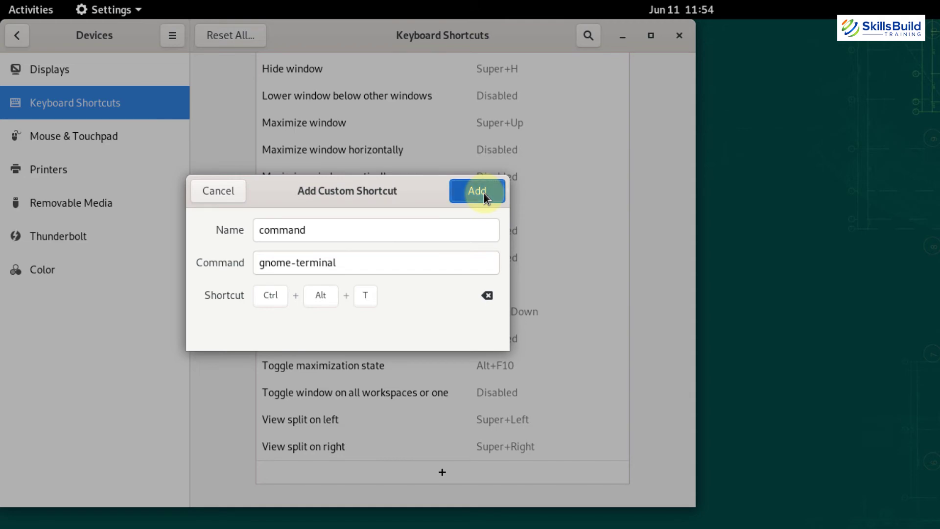
- Test the new custom shortcut by opening a terminal with it, and move the terminal window onto the empty desktop
{"action": "scroll", "coordinate": [332, 242], "scroll_direction": "down", "scroll_amount": 2}
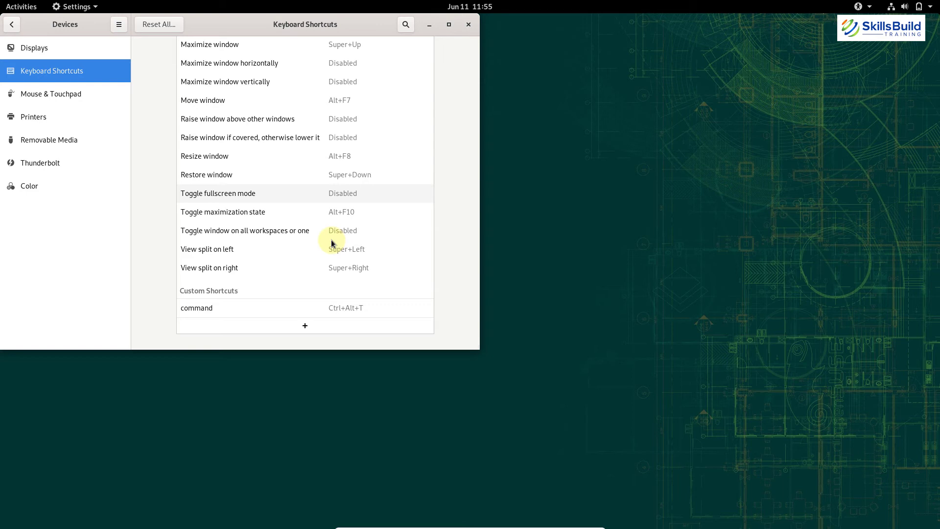
{"action": "key", "text": "ctrl+alt+t"}
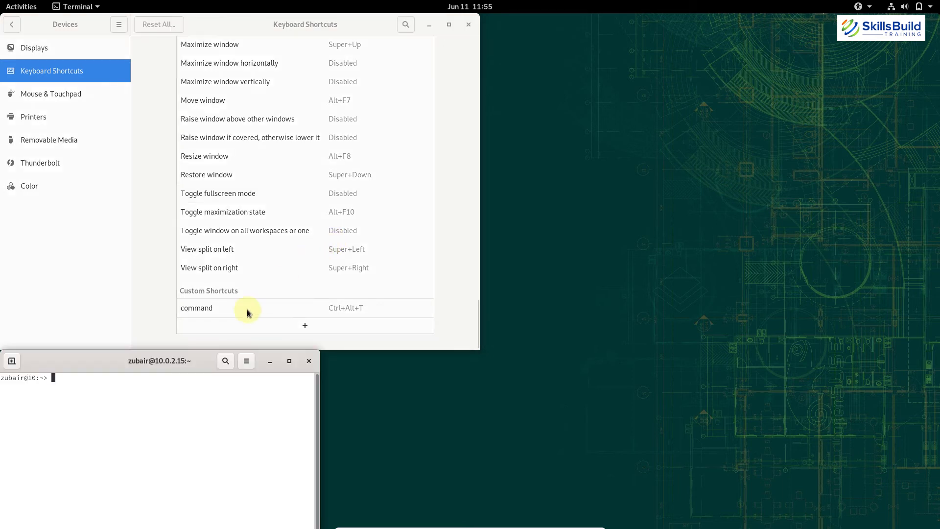
{"action": "left_click_drag", "start_coordinate": [185, 361], "coordinate": [744, 131]}
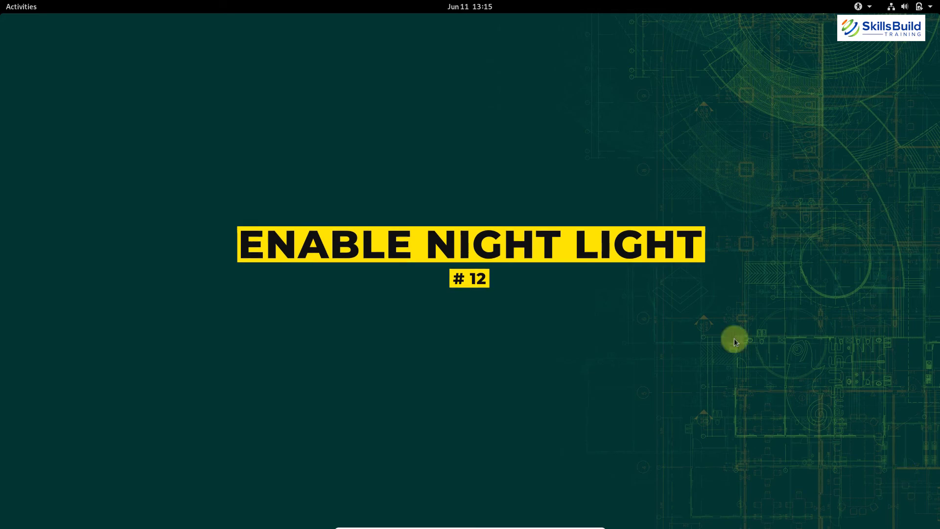
- Enable Night Light in the display settings from the desktop and set its schedule to Manual Schedule
{"action": "right_click", "coordinate": [443, 103]}
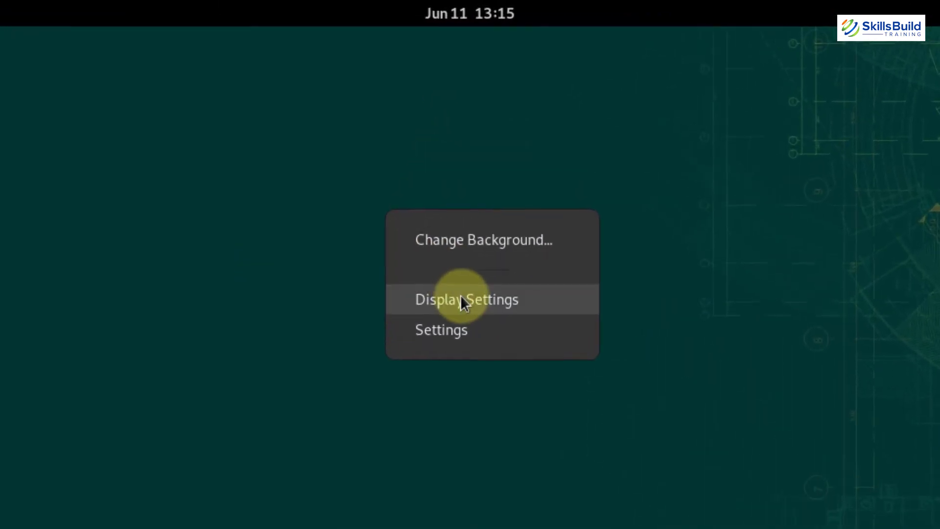
{"action": "left_click", "coordinate": [463, 241]}
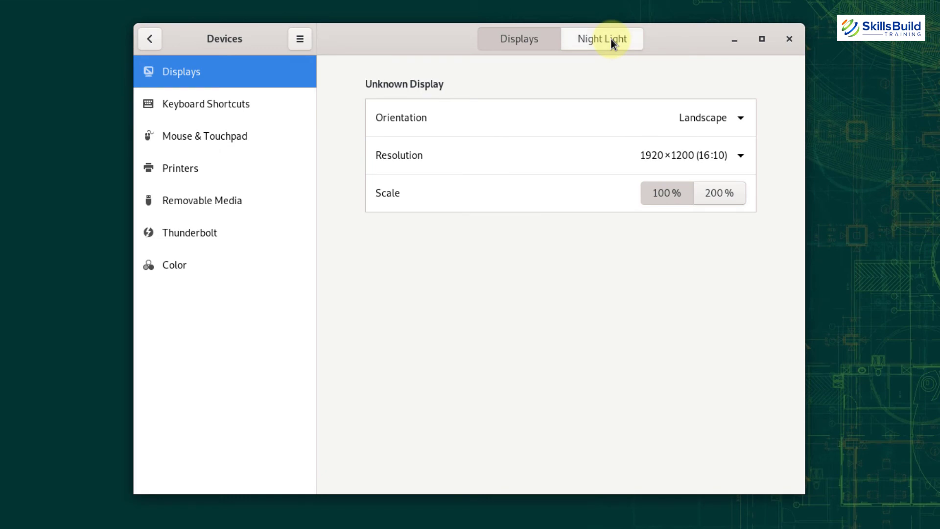
{"action": "left_click", "coordinate": [611, 41]}
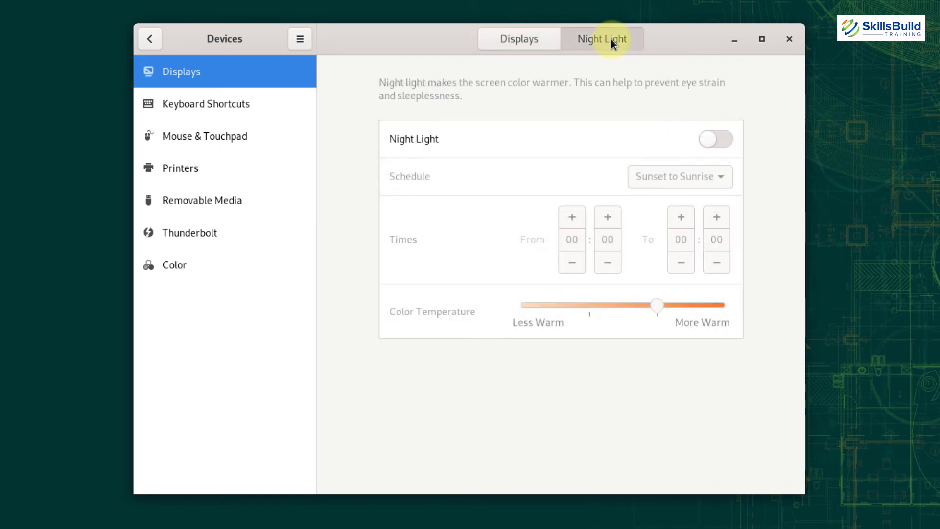
{"action": "left_click", "coordinate": [706, 141]}
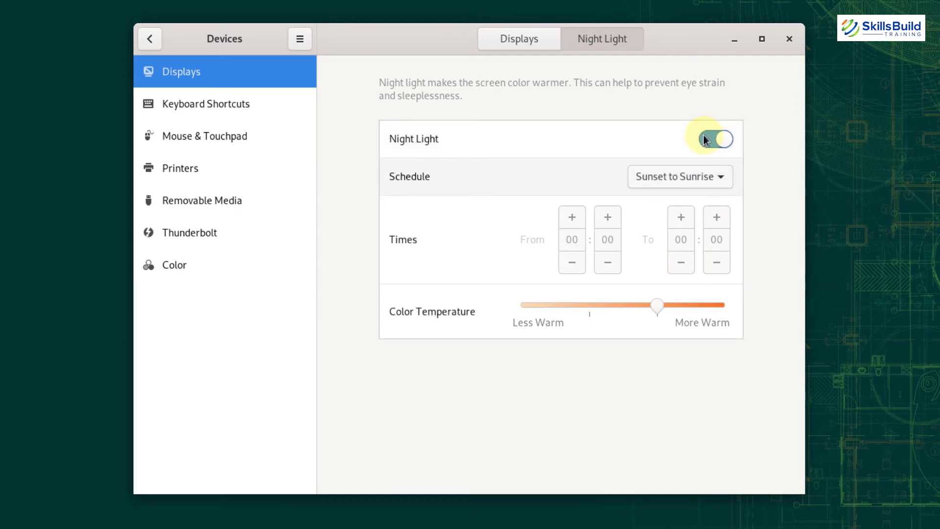
{"action": "left_click", "coordinate": [707, 178]}
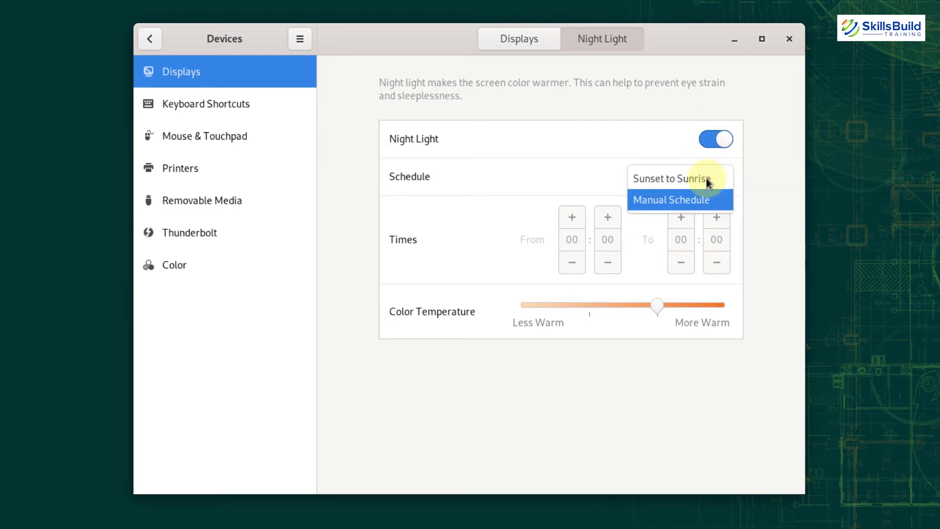
{"action": "left_click", "coordinate": [691, 198]}
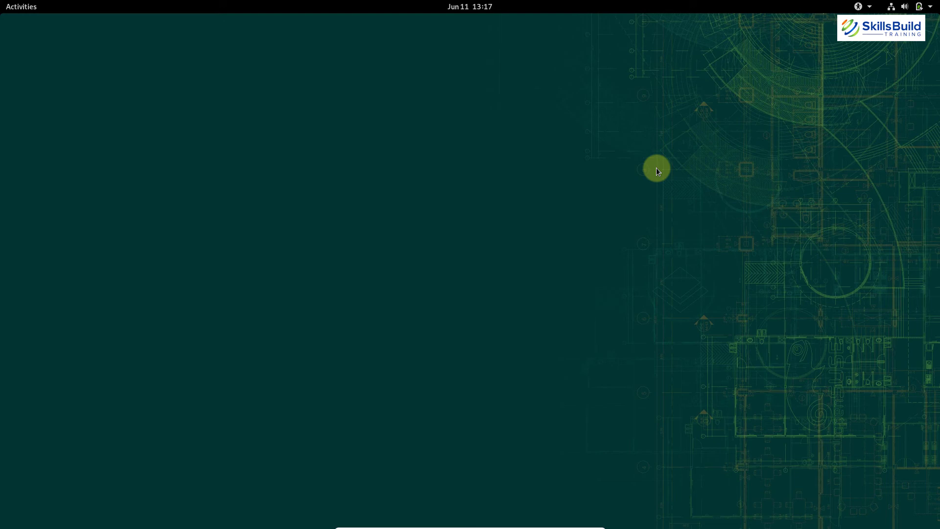
- Find "yast" among the applications, open YaST Software and authenticate with the root password
{"action": "type", "text": "yast"}
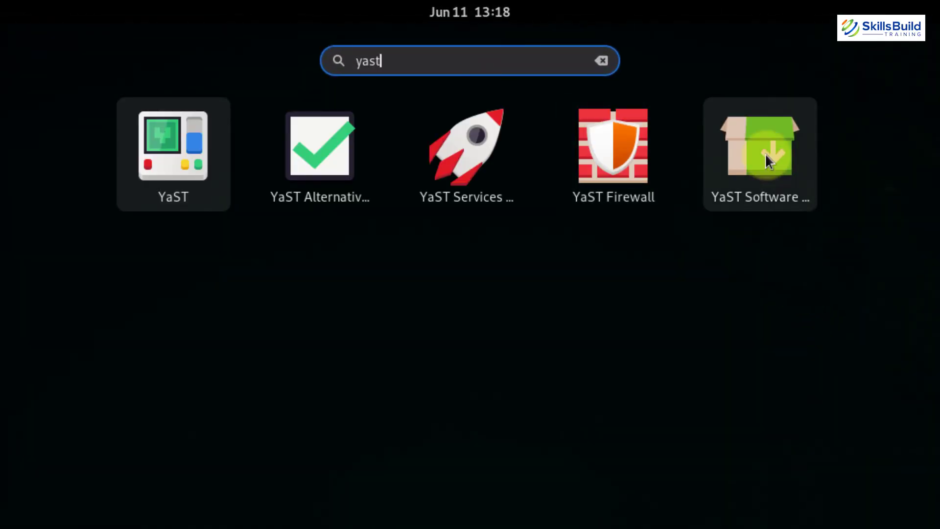
{"action": "left_click", "coordinate": [765, 153]}
{"action": "type", "text": "•••"}
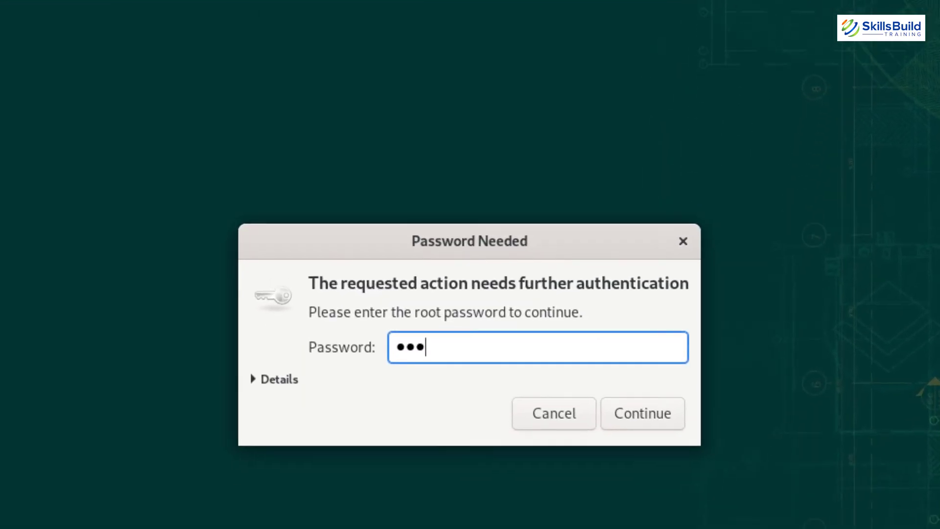
{"action": "type", "text": "•"}
{"action": "key", "text": "Return"}
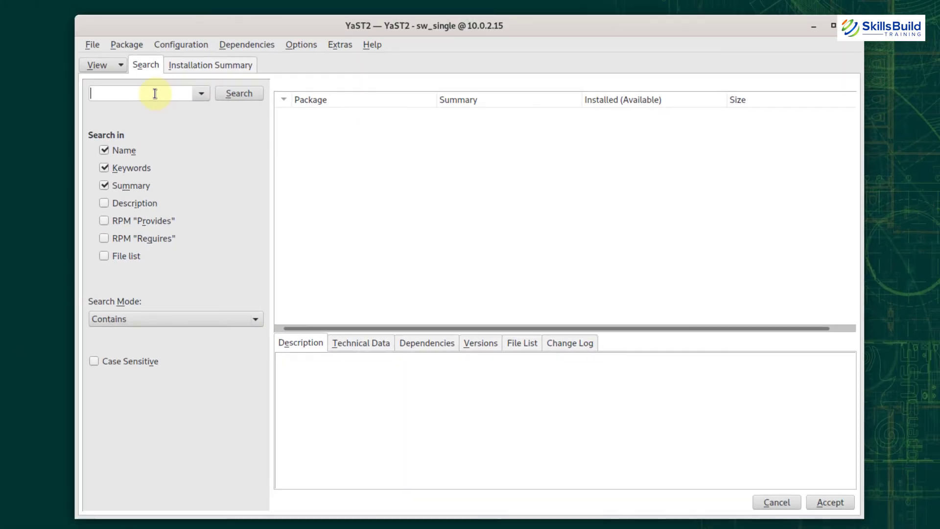
- Search the software packages for "patterns-devel-base-devel_basis"
{"action": "type", "text": "patterens-devel-base"}
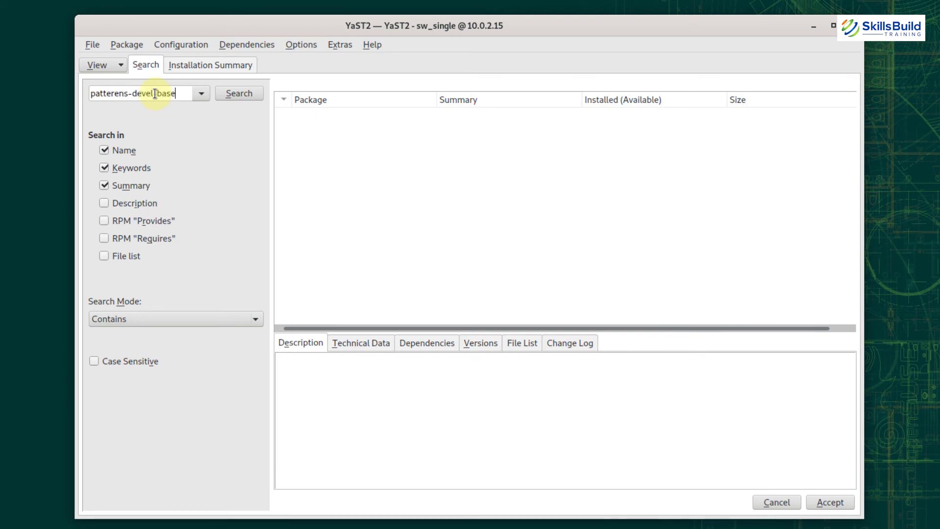
{"action": "type", "text": "-devel_"}
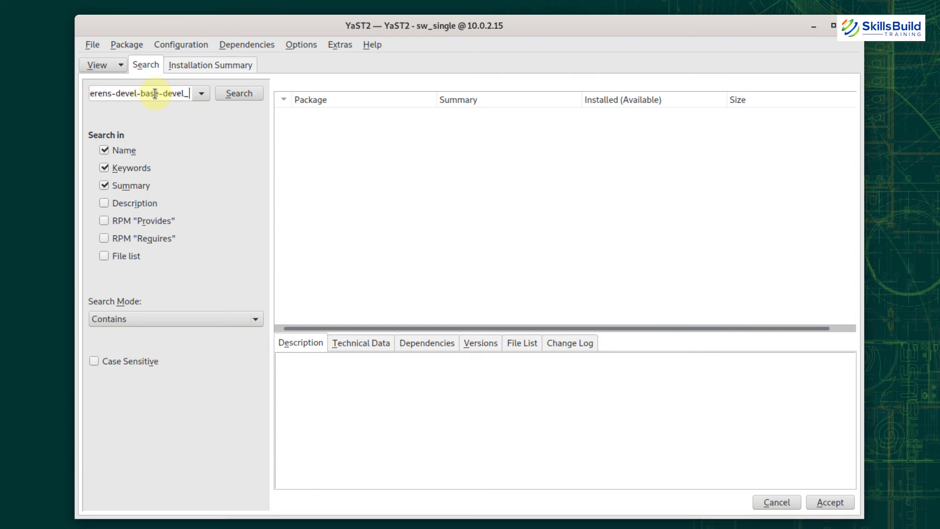
{"action": "type", "text": "basis"}
{"action": "key", "text": "Return"}
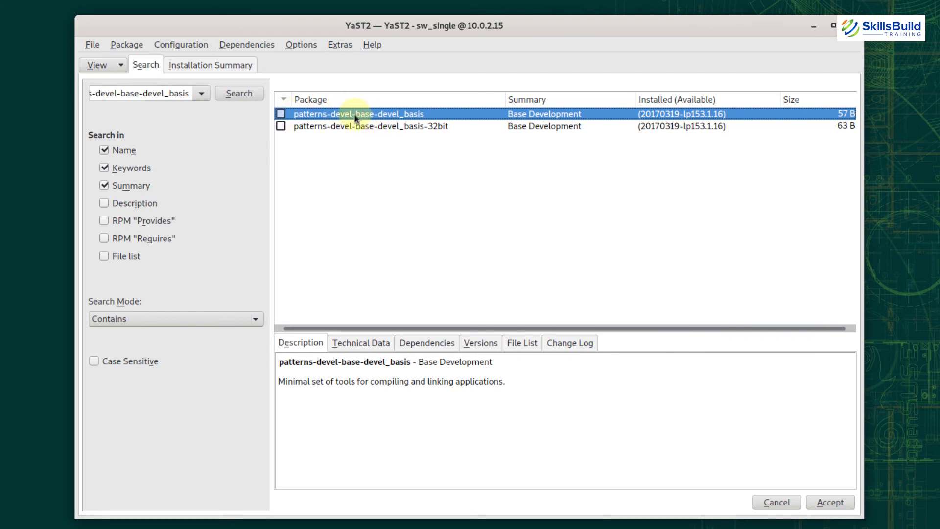
- Mark the patterns-devel-base-devel_basis package, not the 32bit one, for installation and accept the changes
{"action": "right_click", "coordinate": [286, 115]}
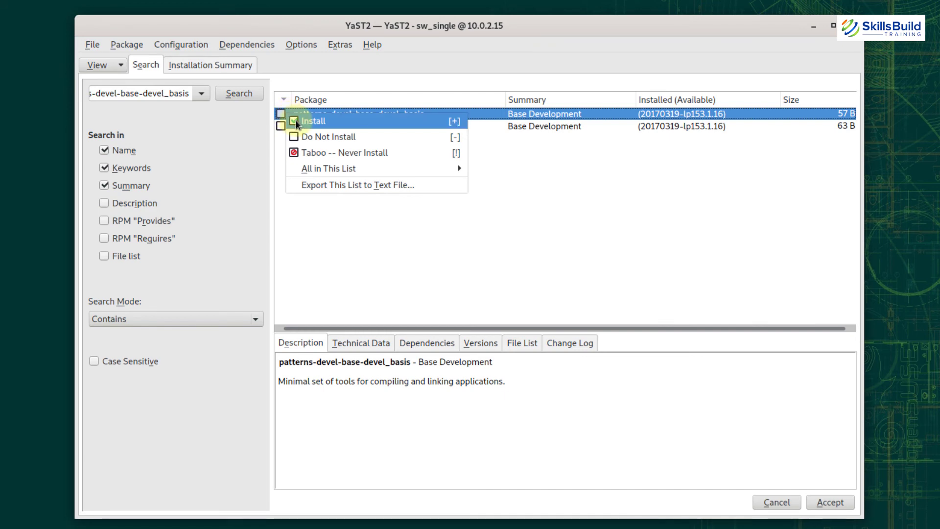
{"action": "left_click", "coordinate": [297, 123]}
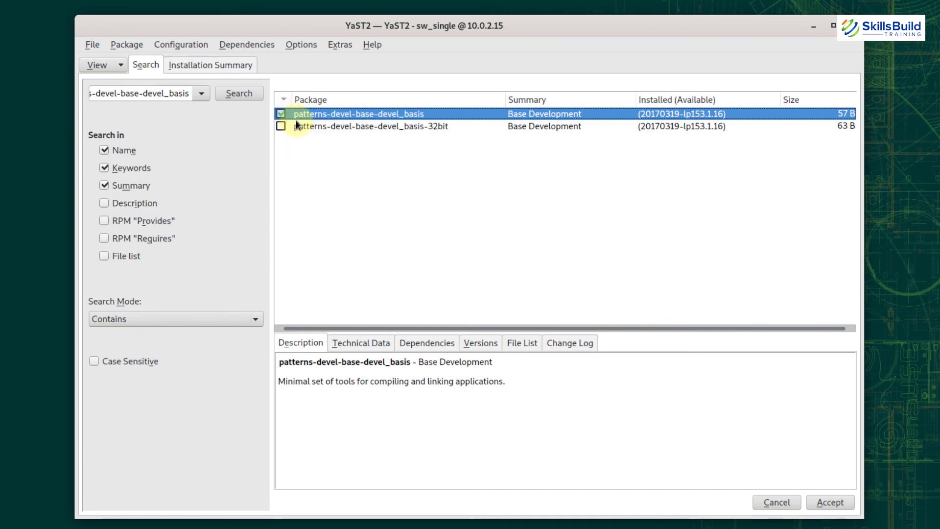
{"action": "left_click", "coordinate": [826, 504]}
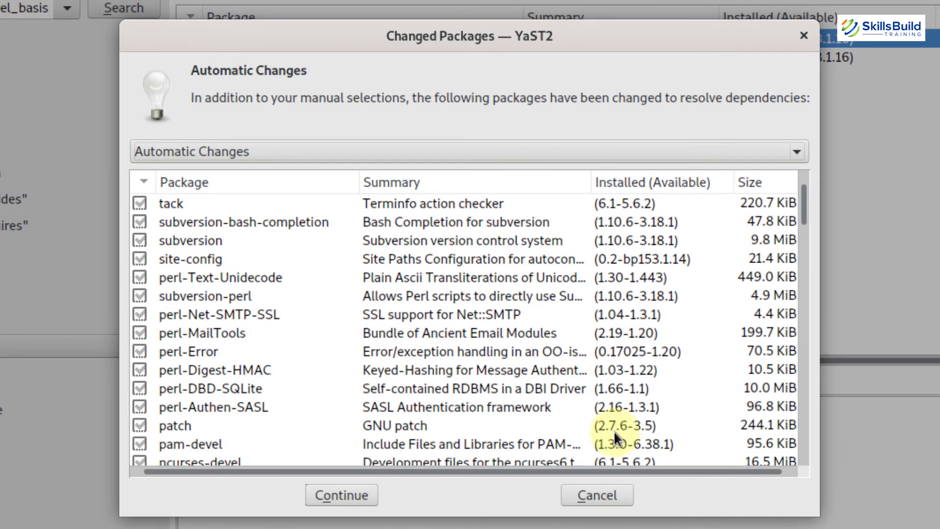
- Examine the list of automatic package changes made to resolve the dependencies
{"action": "scroll", "coordinate": [527, 390], "scroll_direction": "down", "scroll_amount": 10}
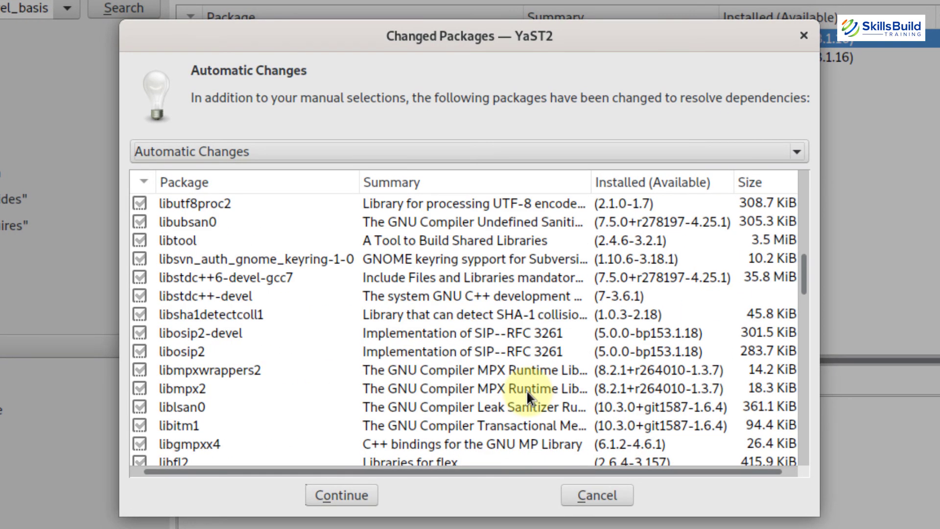
{"action": "scroll", "coordinate": [392, 316], "scroll_direction": "up", "scroll_amount": 10}
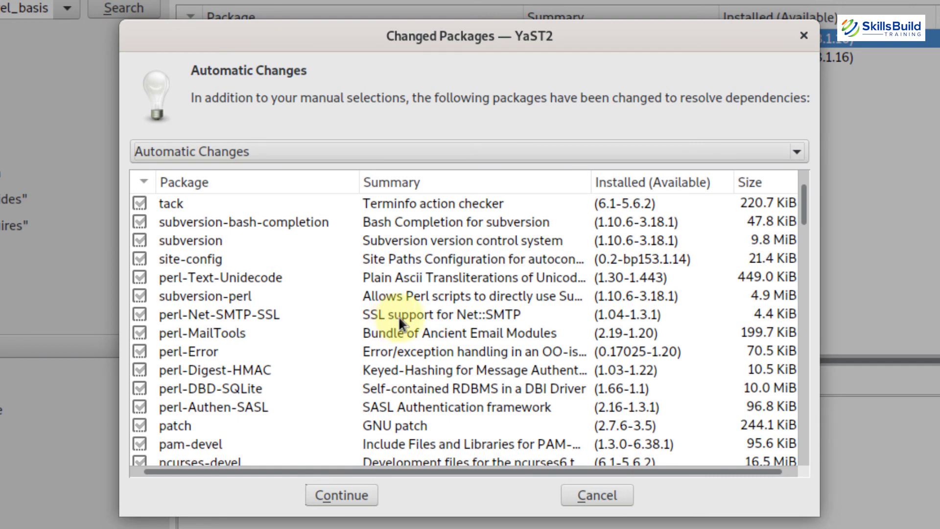
{"action": "scroll", "coordinate": [454, 316], "scroll_direction": "down", "scroll_amount": 5}
{"action": "scroll", "coordinate": [454, 315], "scroll_direction": "up", "scroll_amount": 5}
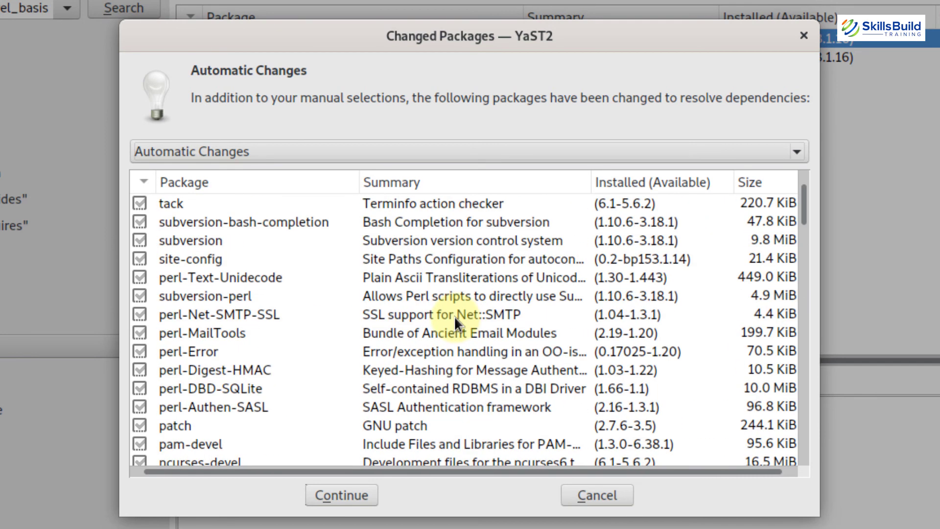
{"action": "scroll", "coordinate": [454, 316], "scroll_direction": "down", "scroll_amount": 9}
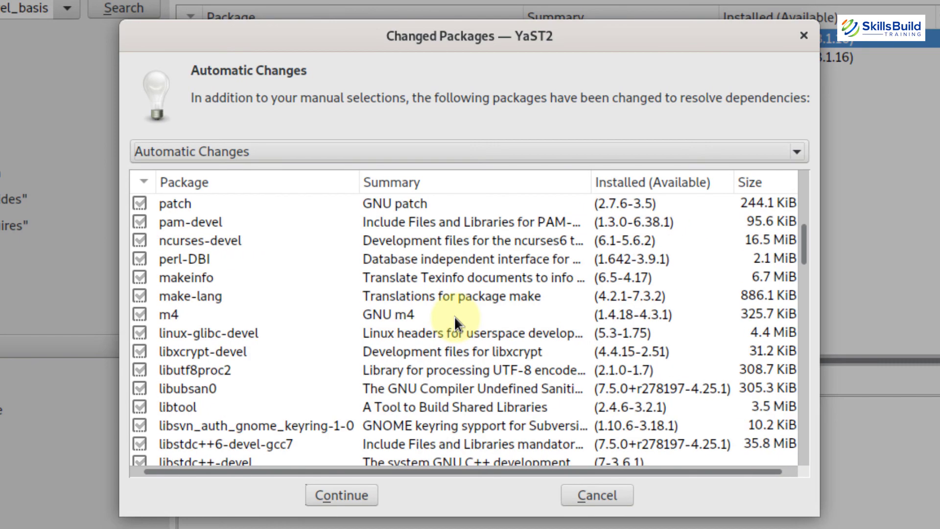
{"action": "scroll", "coordinate": [454, 315], "scroll_direction": "down", "scroll_amount": 8}
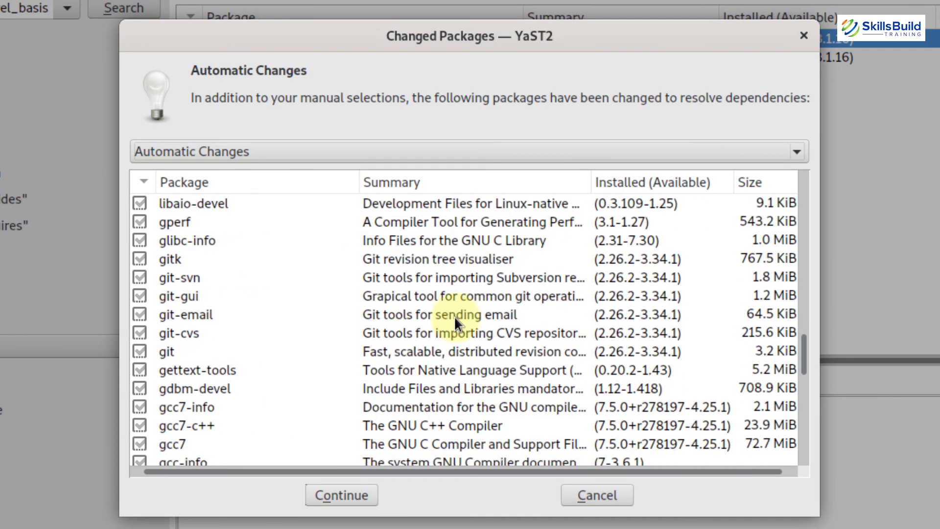
{"action": "scroll", "coordinate": [454, 315], "scroll_direction": "down", "scroll_amount": 4}
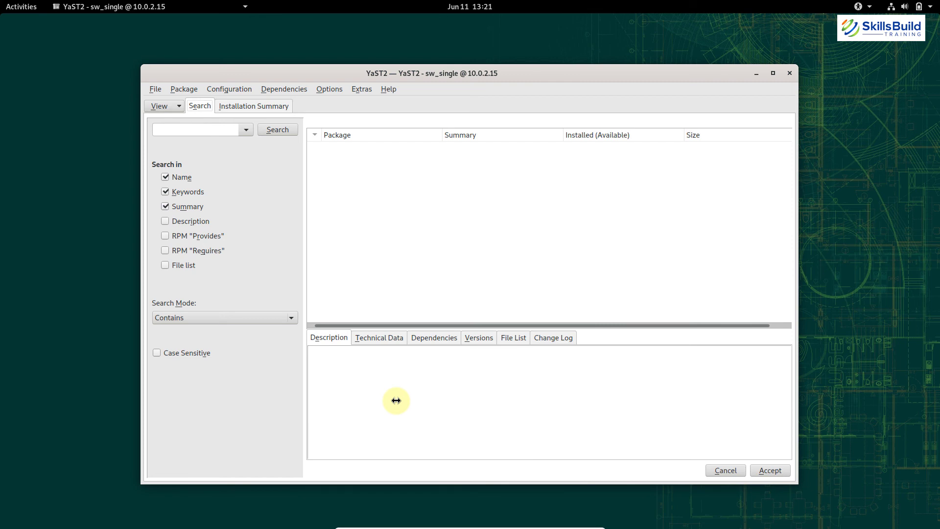
- Search the software packages for "discover"
{"action": "type", "text": "discov"}
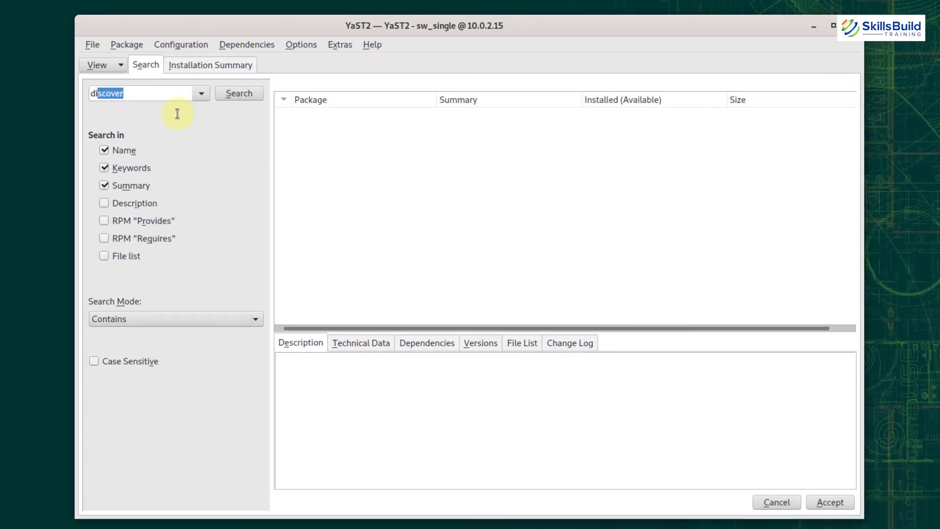
{"action": "type", "text": "er"}
{"action": "key", "text": "Return"}
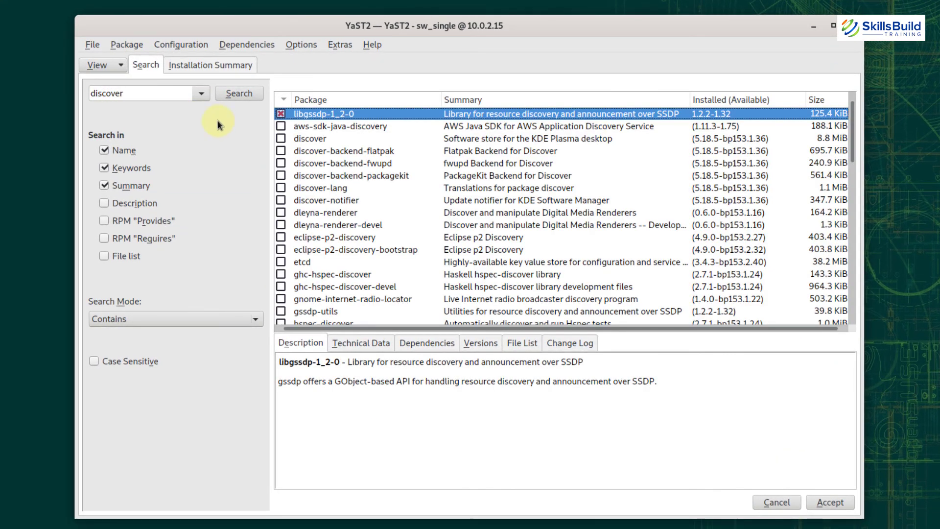
- Mark the discover package for installation, resolve the libgupnp-igd conflict with the listed deinstallations, and accept the changes
{"action": "left_click", "coordinate": [282, 140]}
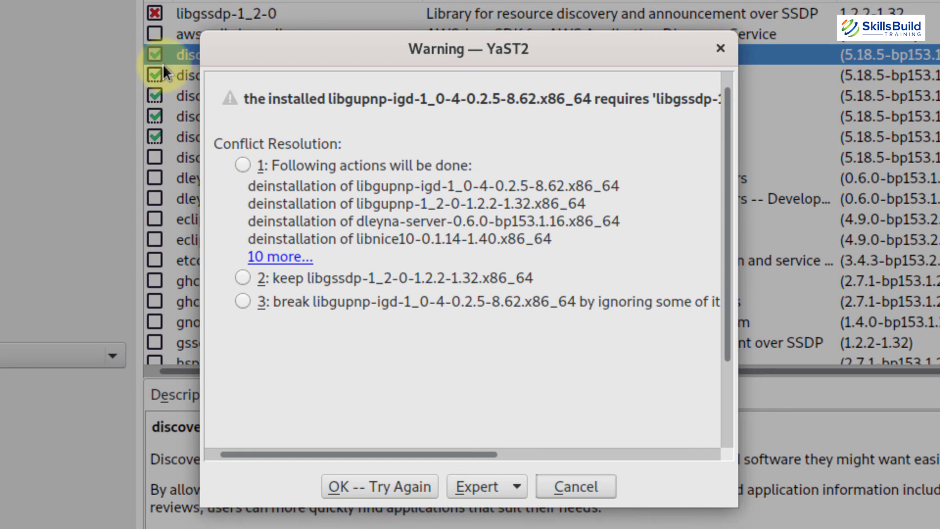
{"action": "left_click", "coordinate": [246, 167]}
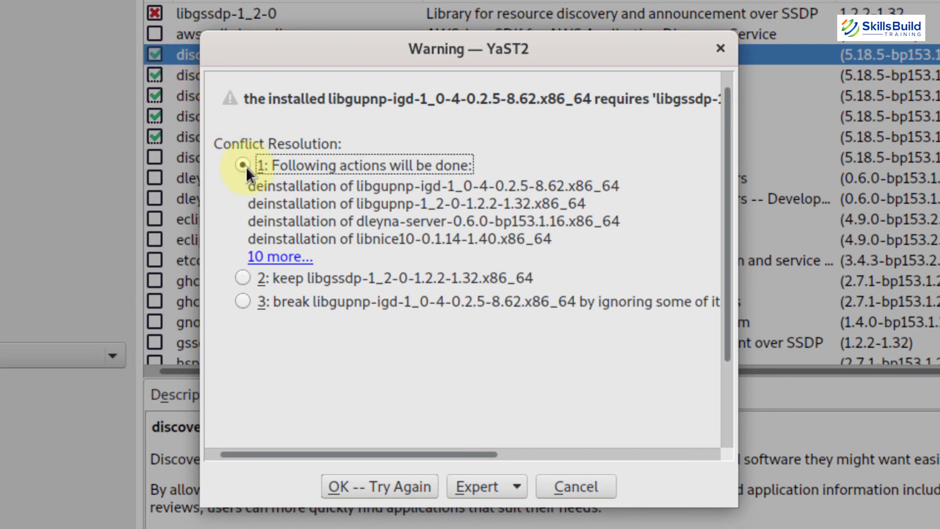
{"action": "left_click", "coordinate": [397, 487]}
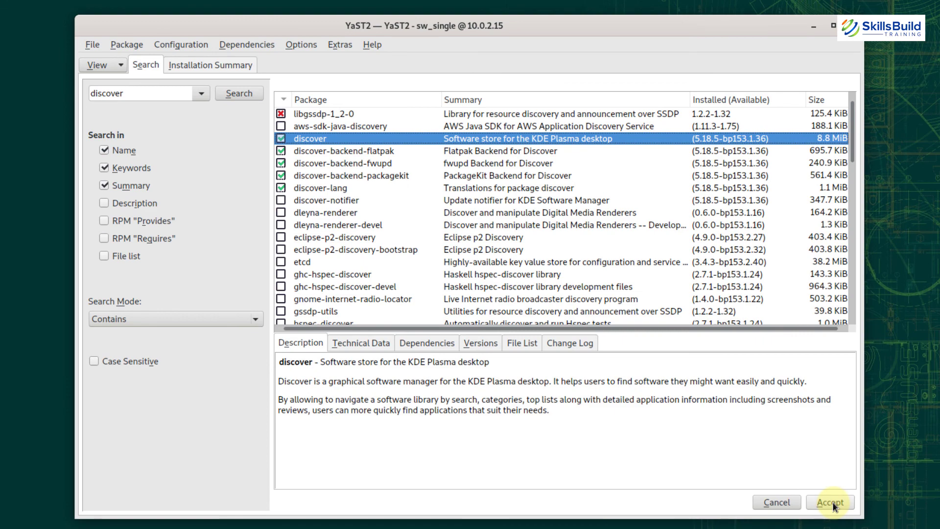
{"action": "left_click", "coordinate": [833, 502]}
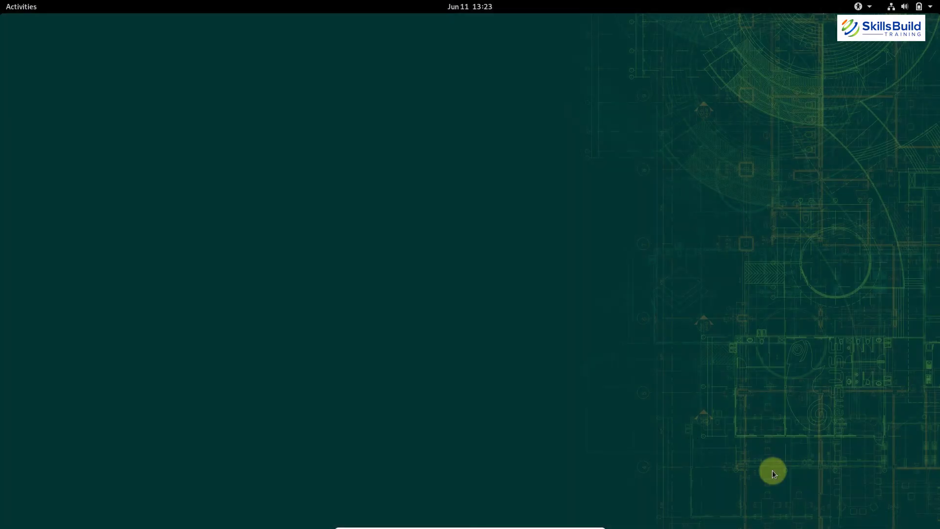
- In a terminal, vacuum the archived system journals older than one day with "sudo journalctl --vacuum-time=1d"
{"action": "key", "text": "ctrl+alt+t"}
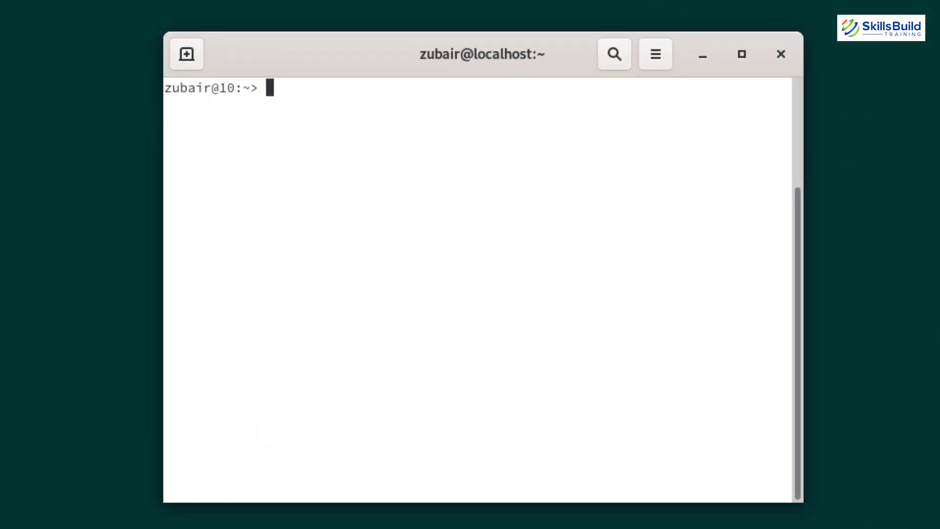
{"action": "type", "text": "sudo j"}
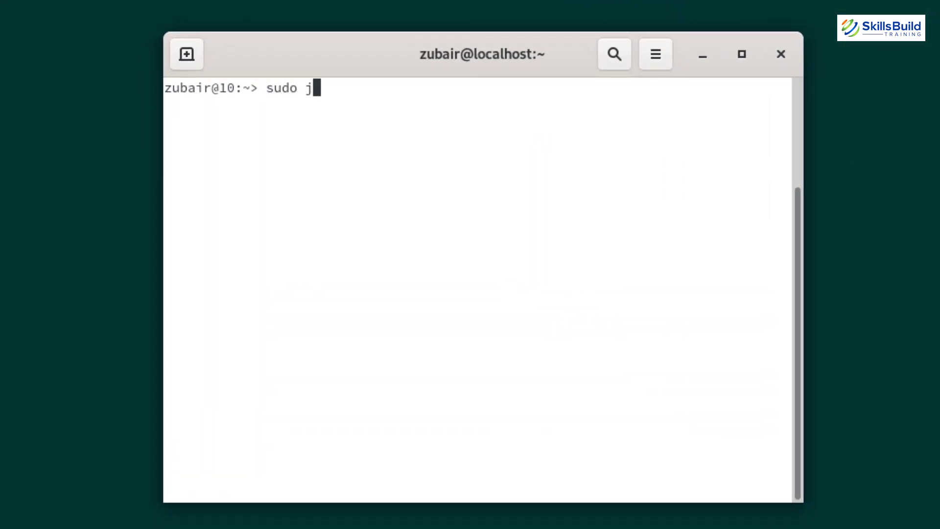
{"action": "type", "text": "ournalc"}
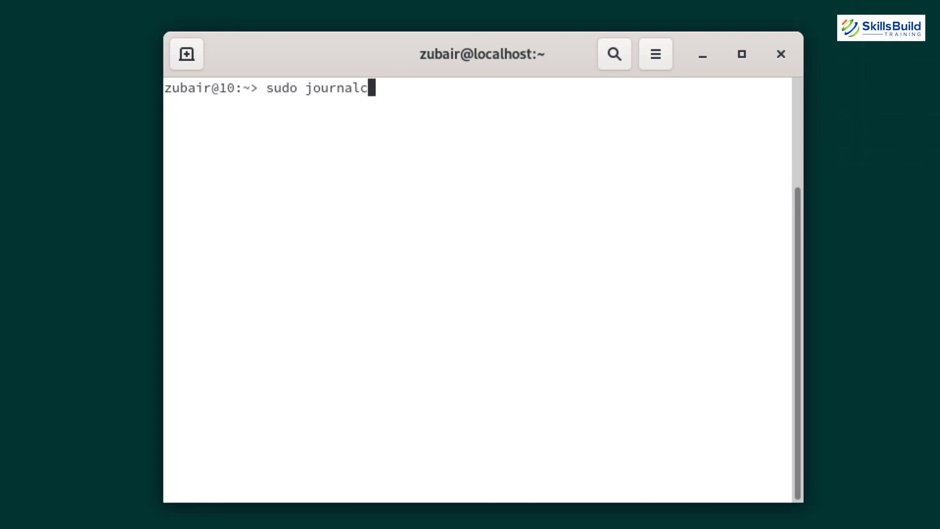
{"action": "type", "text": "tl --vacuum"}
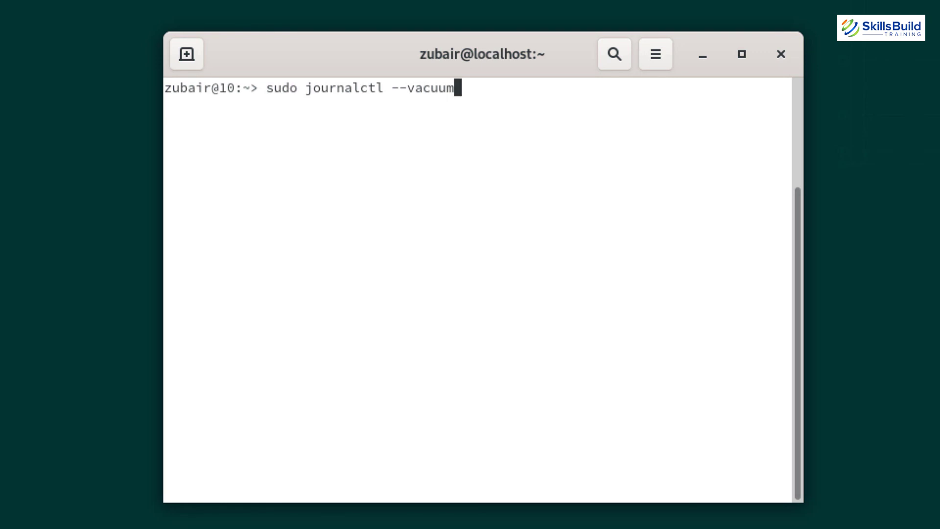
{"action": "type", "text": "-time=1d"}
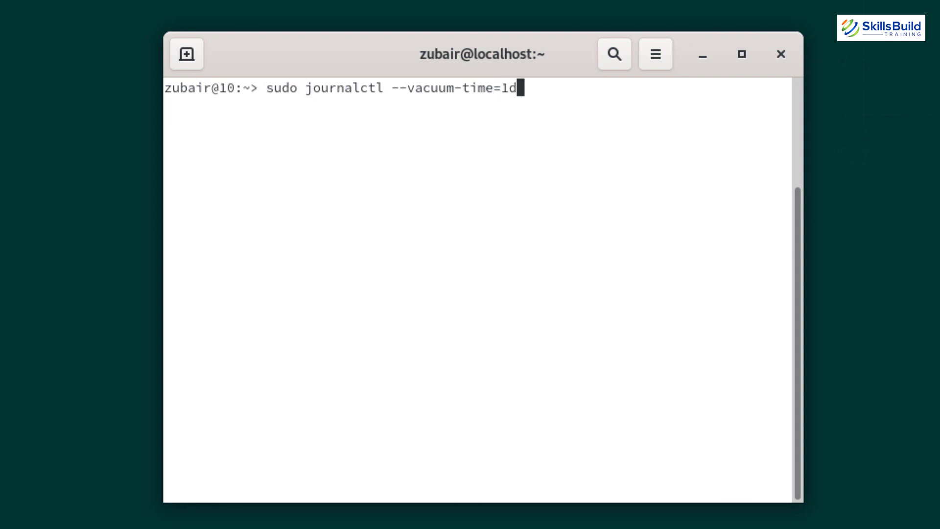
{"action": "key", "text": "Return"}
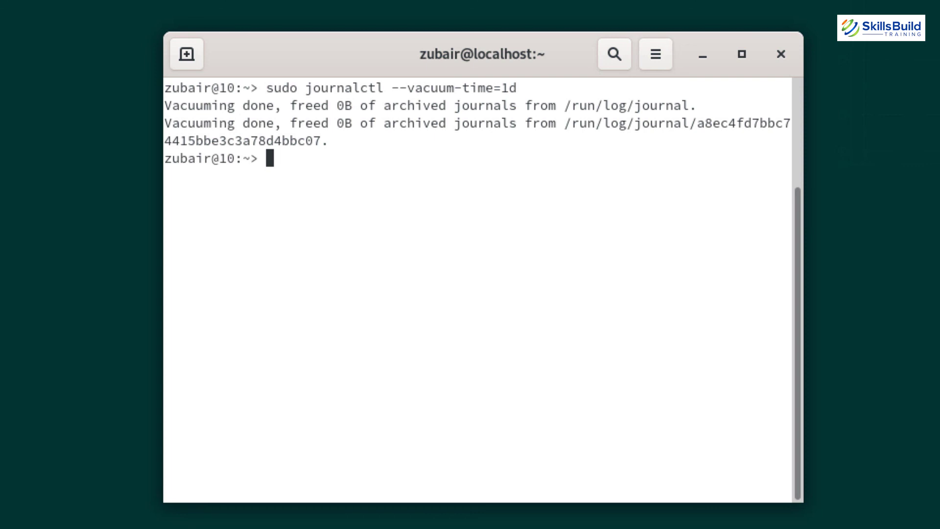
- Clean up the package repository caches by running "sudo zypper clean"
{"action": "type", "text": "sudo zy"}
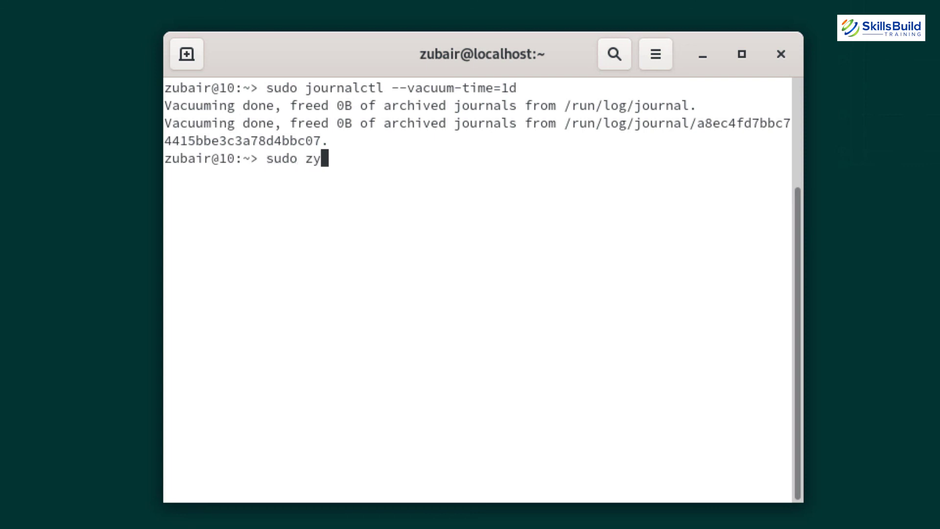
{"action": "type", "text": "pper c"}
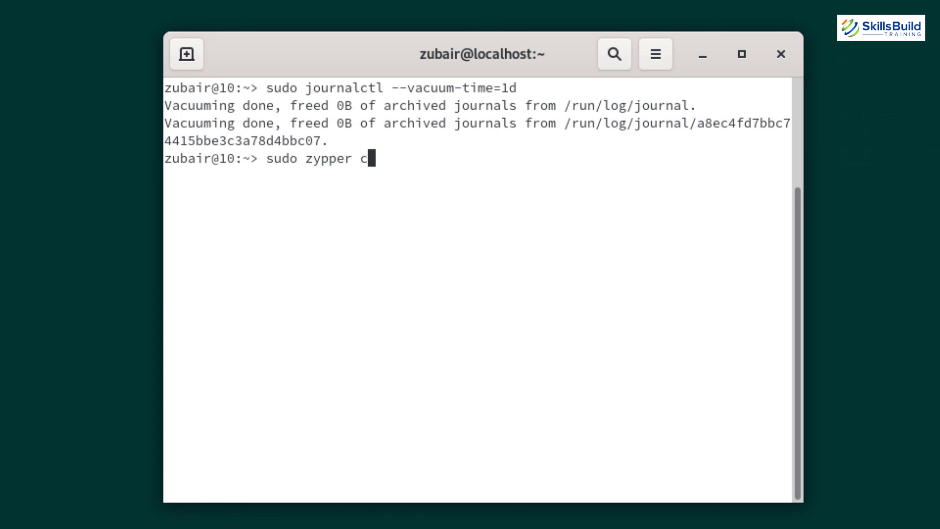
{"action": "type", "text": "lean"}
{"action": "key", "text": "Return"}
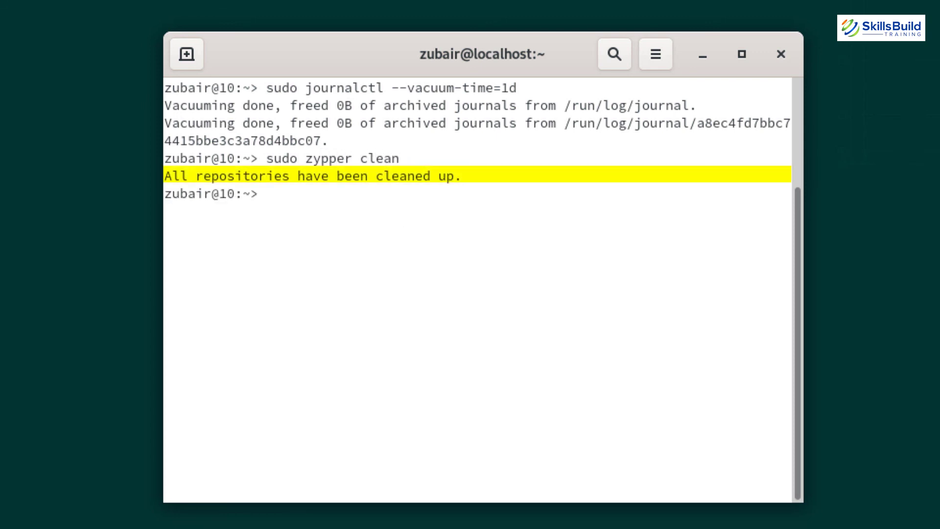